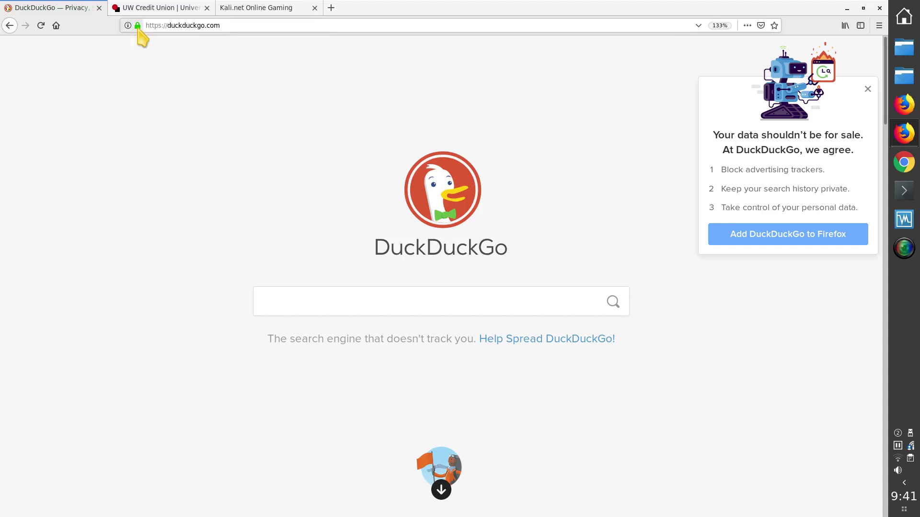
- Check the connection security in the site information for duckduckgo.com, and close it
{"action": "left_click", "coordinate": [137, 26]}
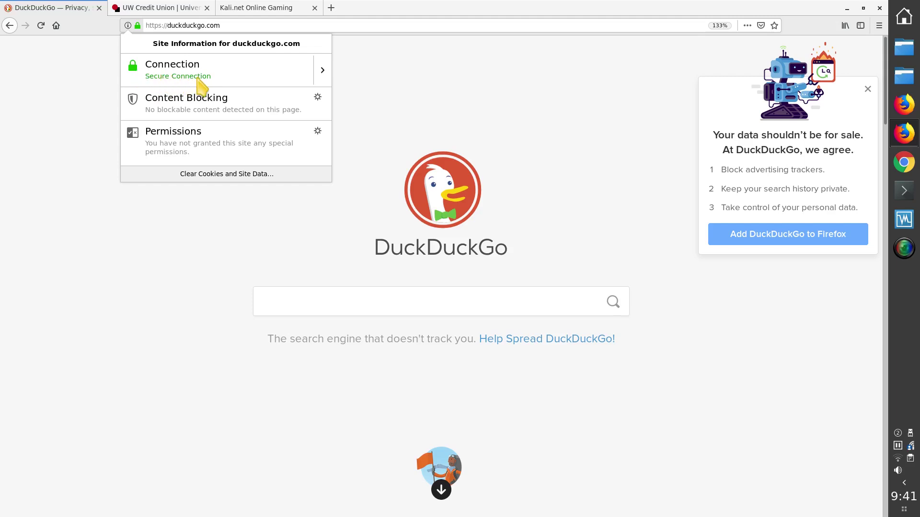
{"action": "left_click", "coordinate": [389, 97]}
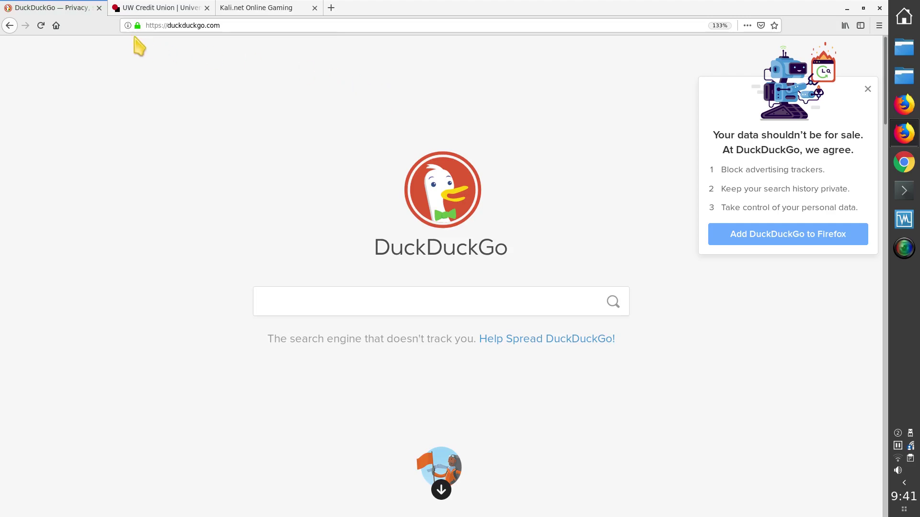
- Switch to the UW Credit Union page and highlight the https prefix of its web address
{"action": "left_click", "coordinate": [145, 10]}
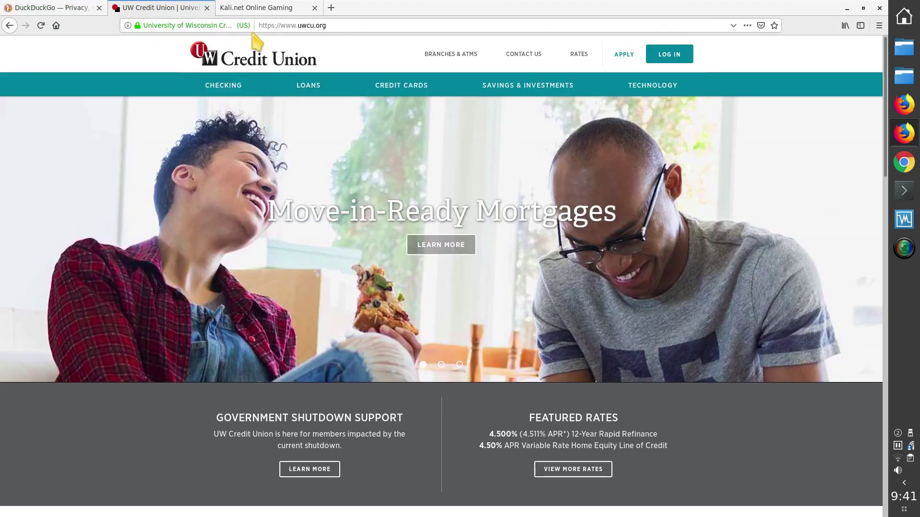
{"action": "left_click", "coordinate": [273, 25]}
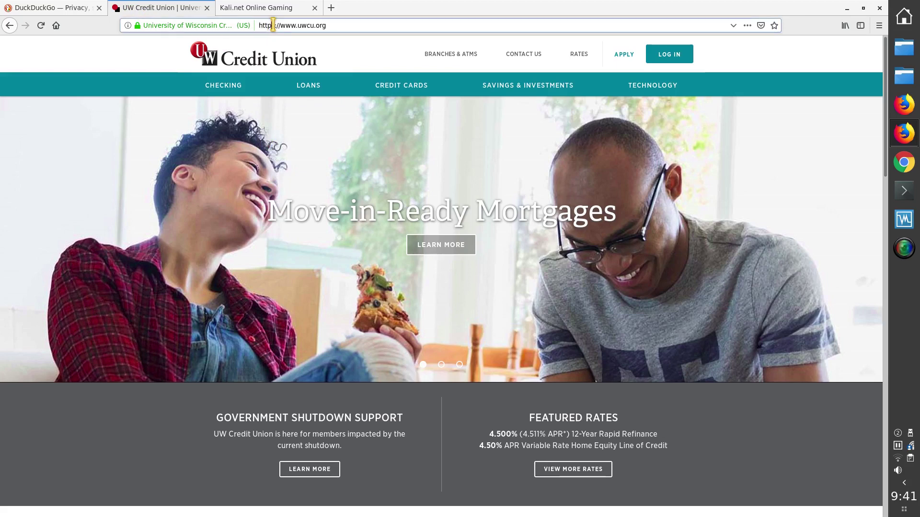
{"action": "left_click_drag", "start_coordinate": [273, 25], "coordinate": [259, 25]}
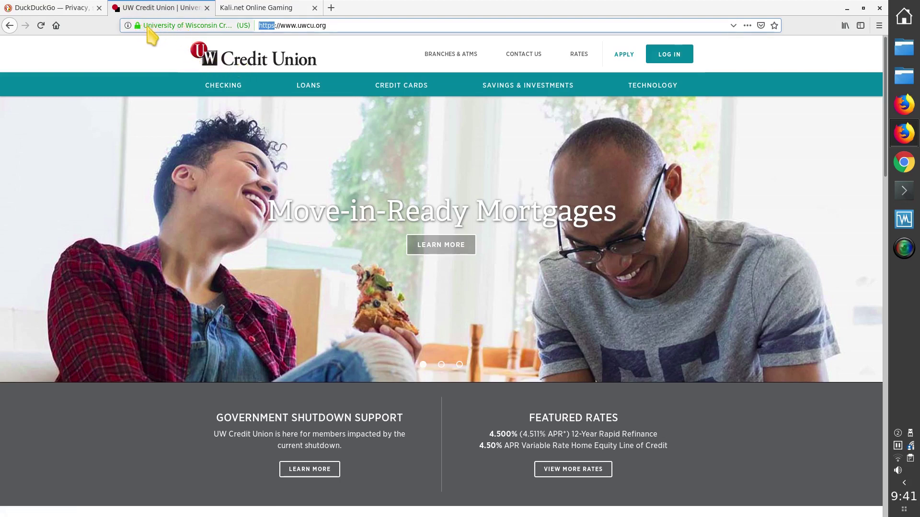
{"action": "mouse_move", "coordinate": [493, 79]}
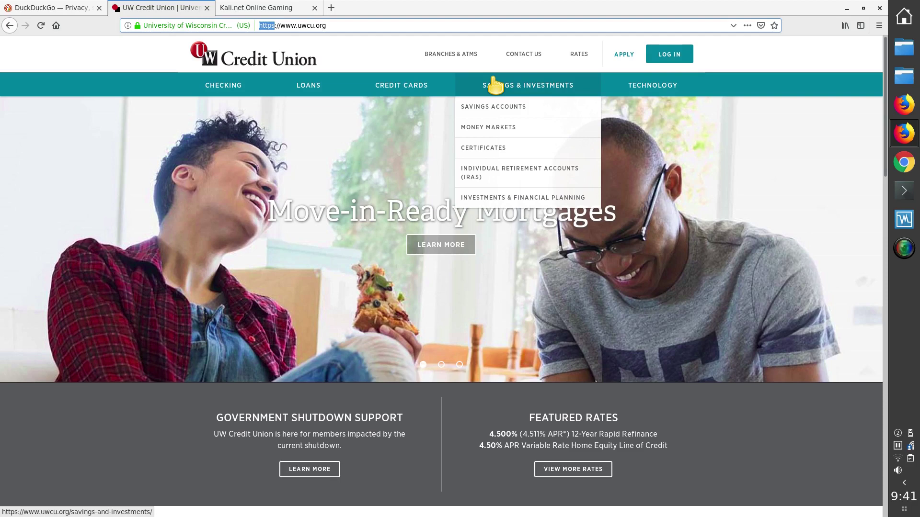
{"action": "mouse_move", "coordinate": [366, 82]}
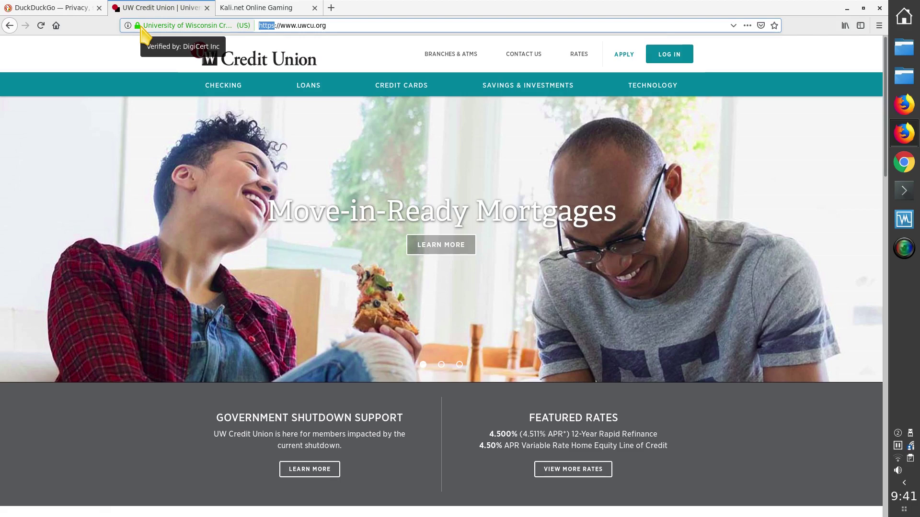
- Review the connection and content blocking sections in the site information for University of Wisconsin Credit Union, and close it
{"action": "left_click", "coordinate": [139, 27]}
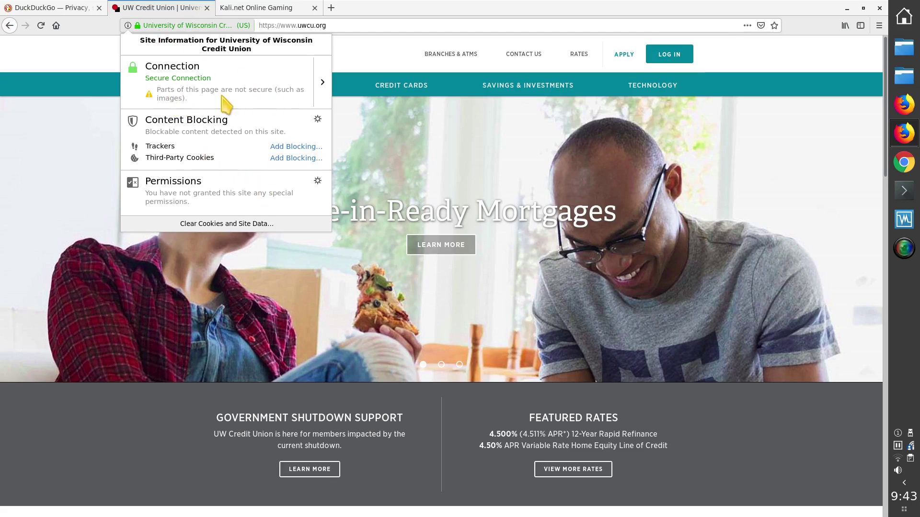
{"action": "left_click", "coordinate": [179, 27]}
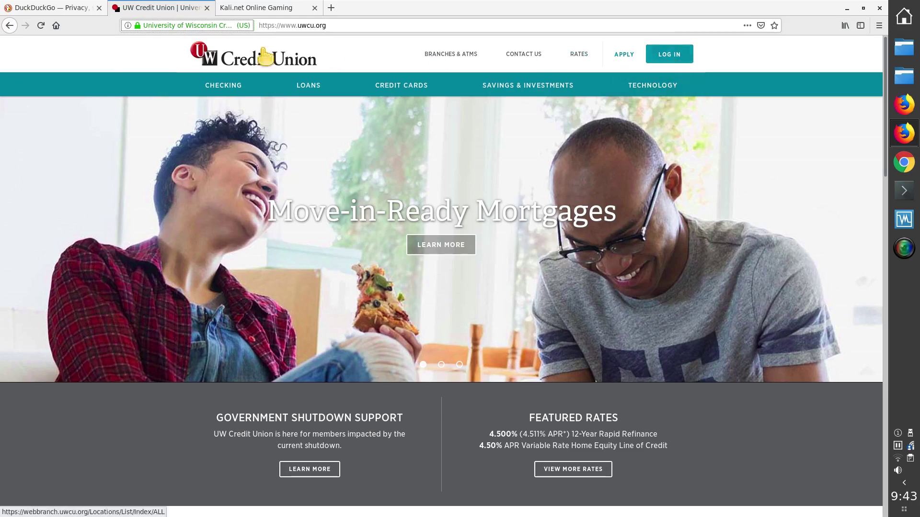
{"action": "left_click", "coordinate": [211, 27]}
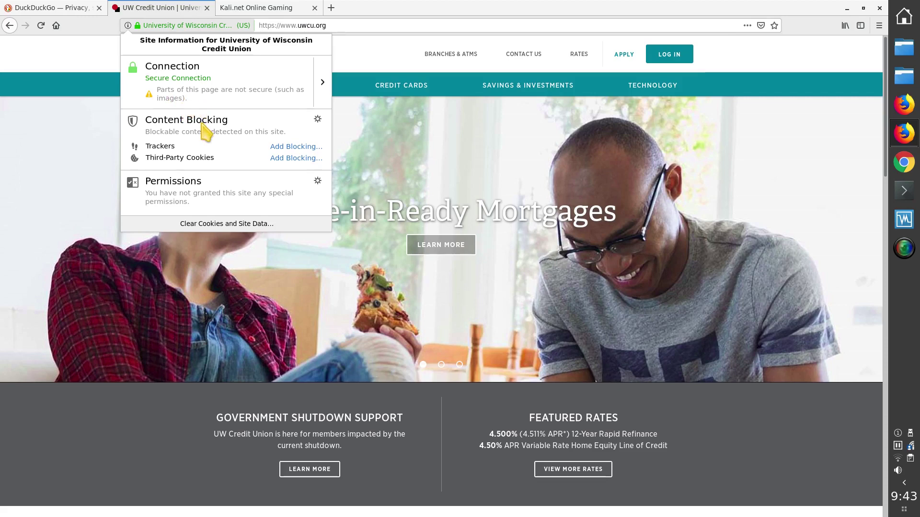
{"action": "left_click", "coordinate": [153, 28]}
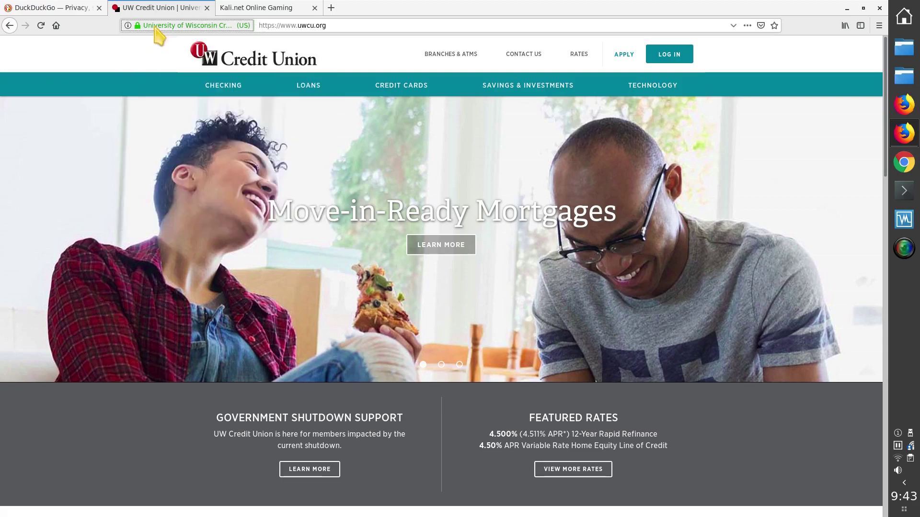
- Inspect the credit union page's HTML source in the developer tools, and close them
{"action": "key", "text": "F12"}
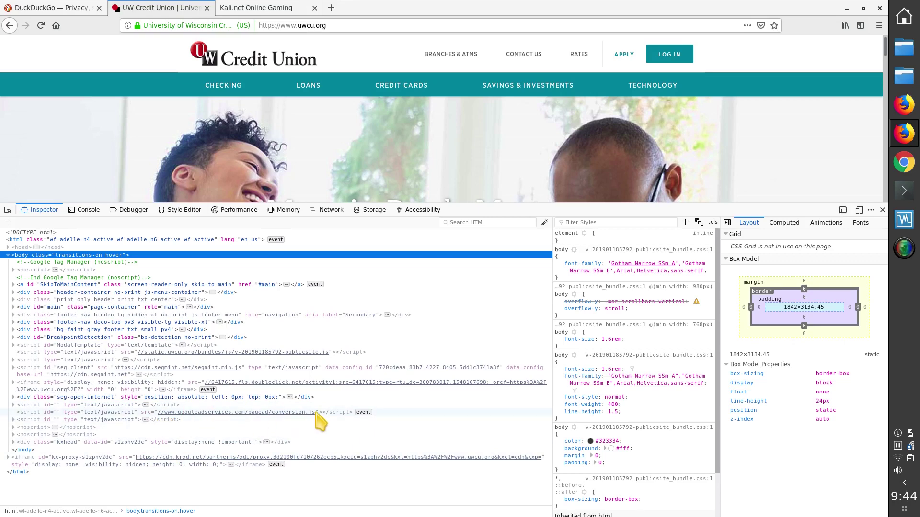
{"action": "left_click", "coordinate": [883, 210]}
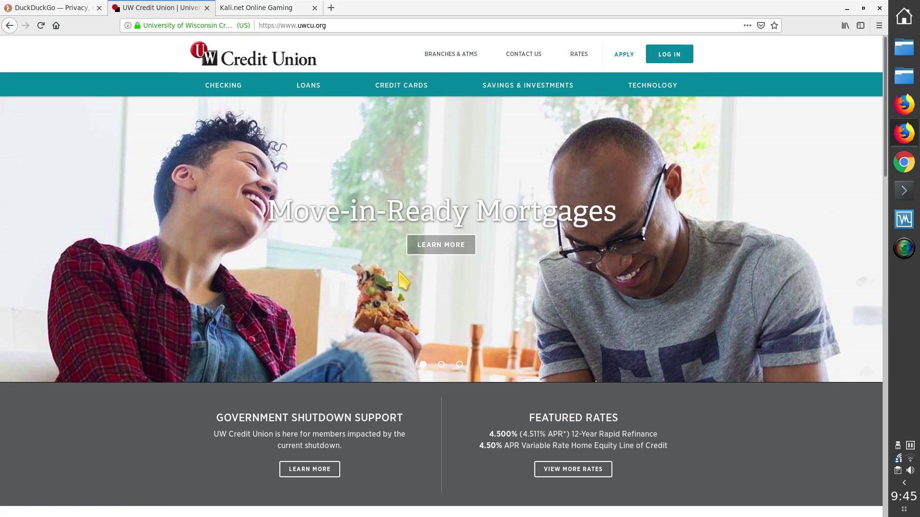
{"action": "mouse_move", "coordinate": [324, 87]}
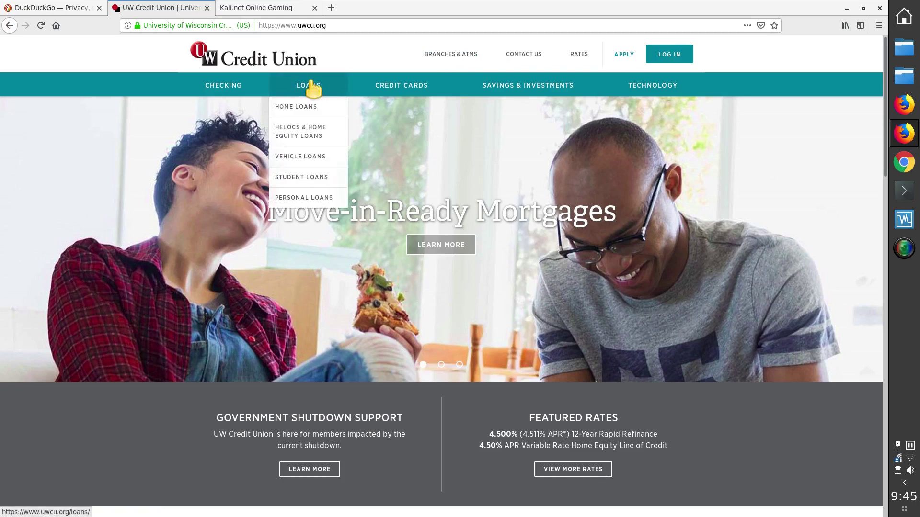
{"action": "left_click", "coordinate": [189, 25]}
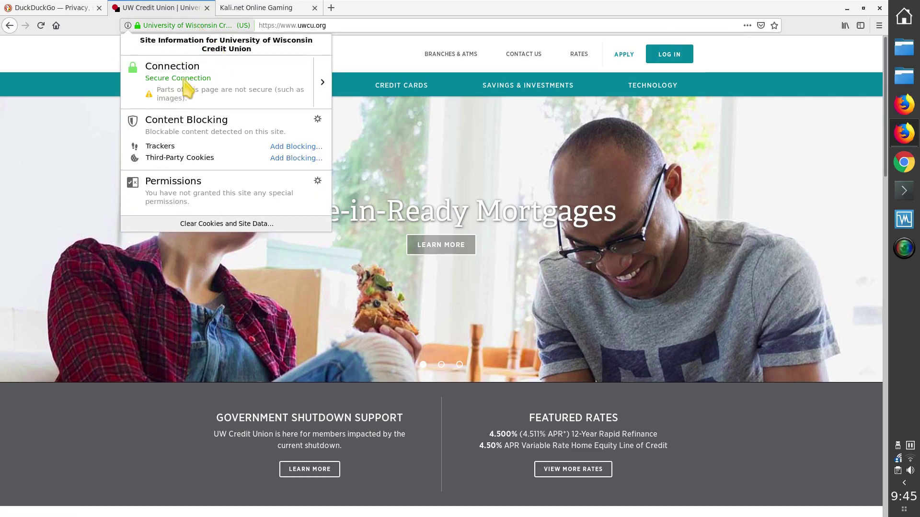
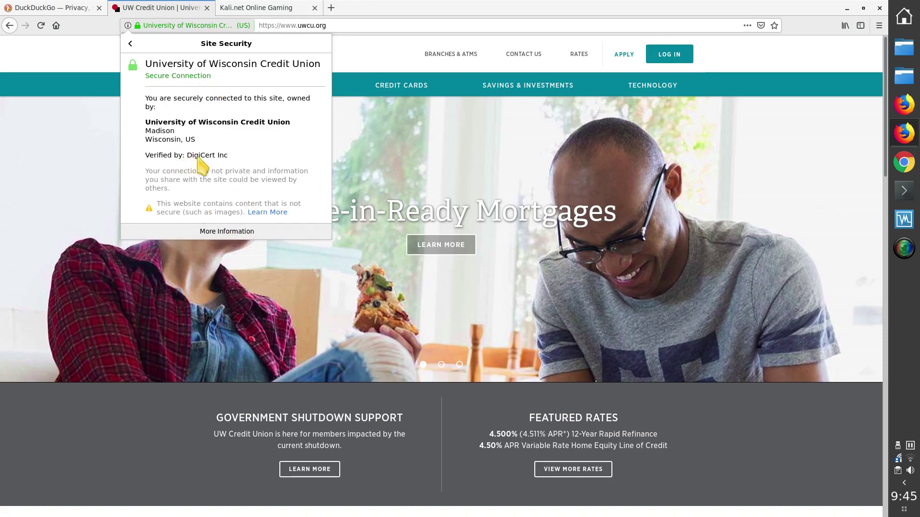
{"action": "left_click", "coordinate": [221, 232]}
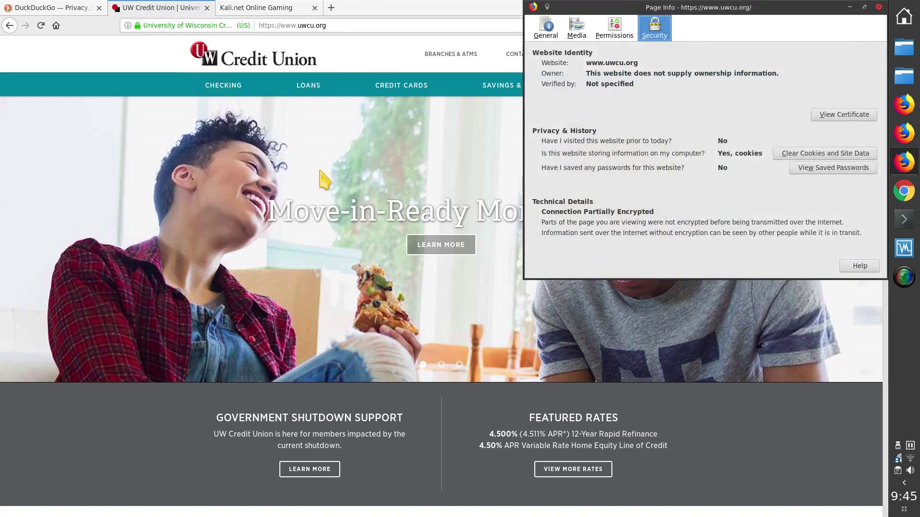
{"action": "left_click_drag", "start_coordinate": [662, 8], "coordinate": [139, 26]}
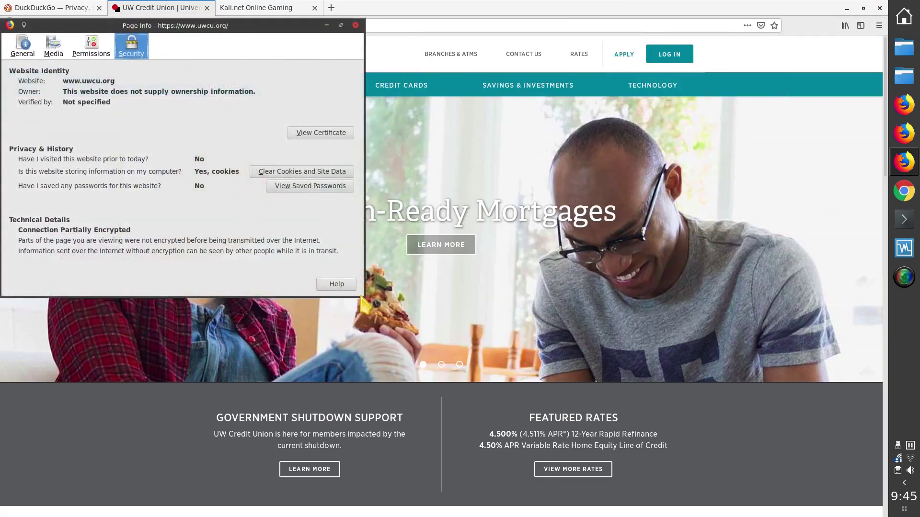
{"action": "left_click_drag", "start_coordinate": [364, 298], "coordinate": [518, 375]}
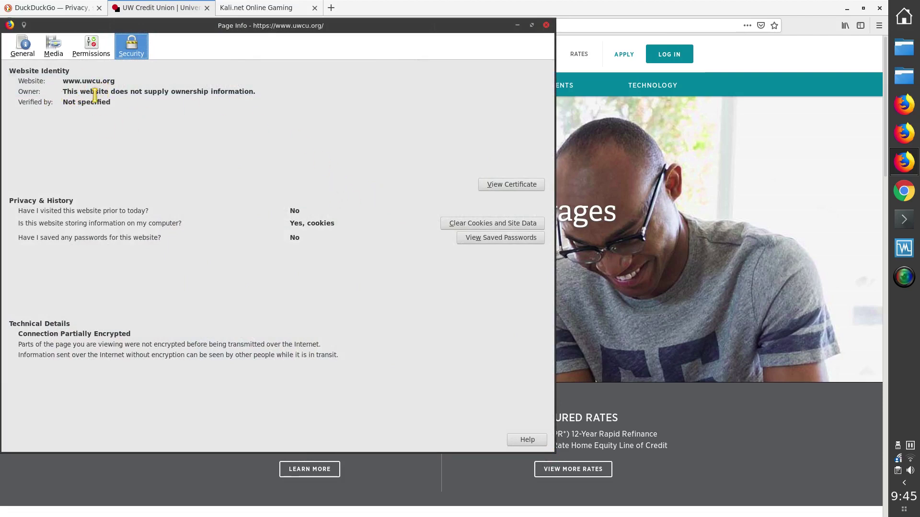
{"action": "left_click", "coordinate": [515, 189]}
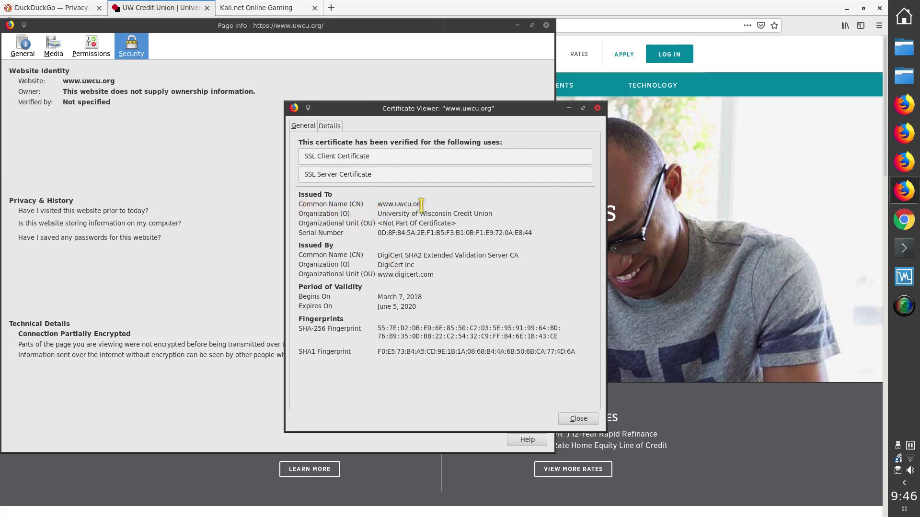
{"action": "left_click_drag", "start_coordinate": [425, 204], "coordinate": [377, 205]}
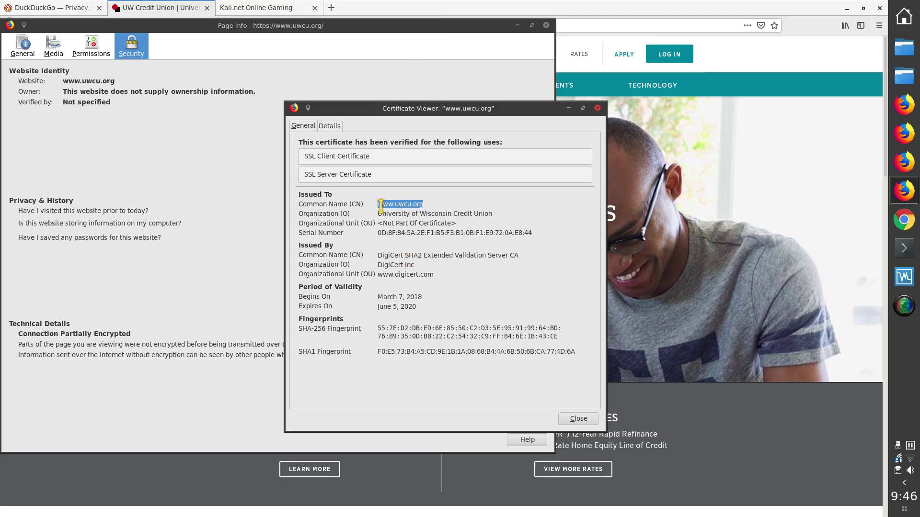
{"action": "left_click", "coordinate": [366, 52]}
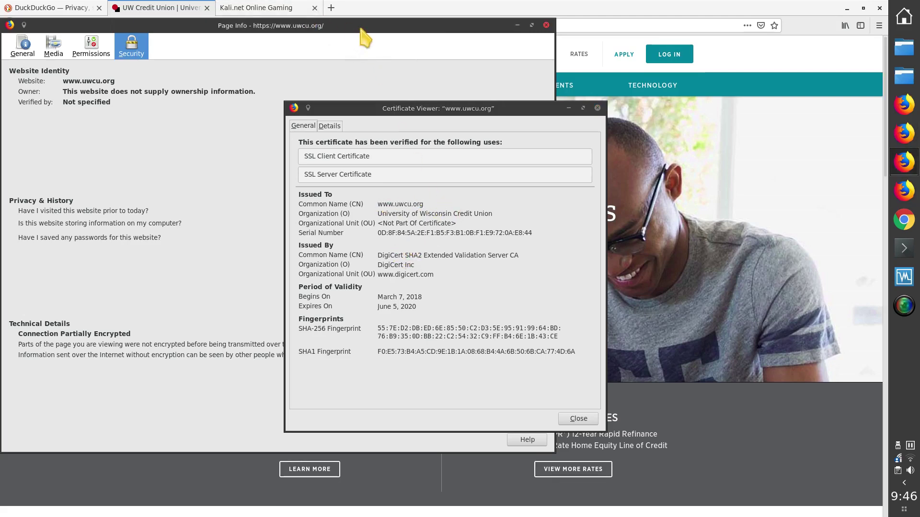
{"action": "left_click_drag", "start_coordinate": [360, 29], "coordinate": [375, 71]}
{"action": "left_click", "coordinate": [269, 24]}
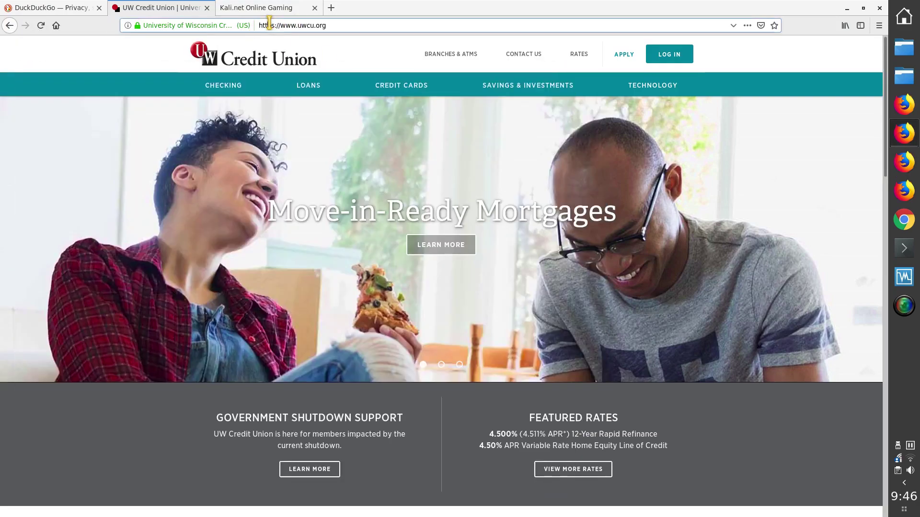
{"action": "left_click_drag", "start_coordinate": [282, 25], "coordinate": [341, 26]}
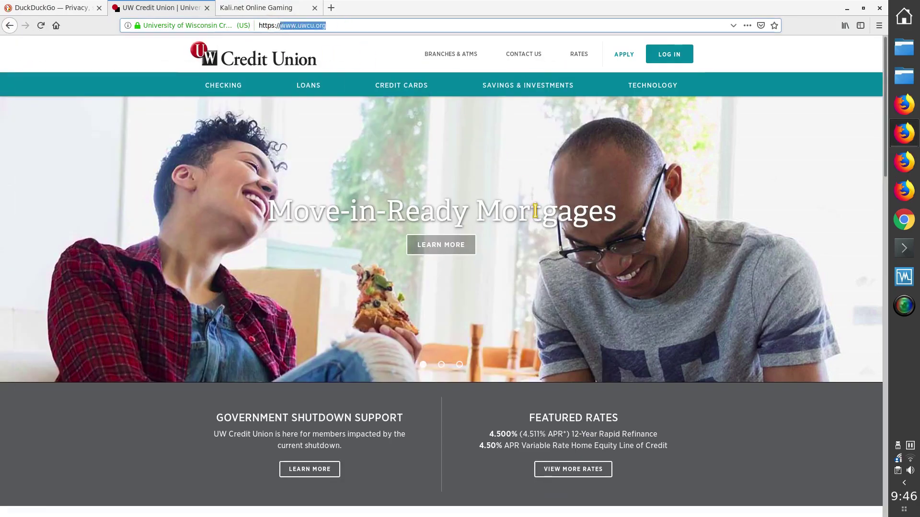
{"action": "key", "text": "ctrl+i"}
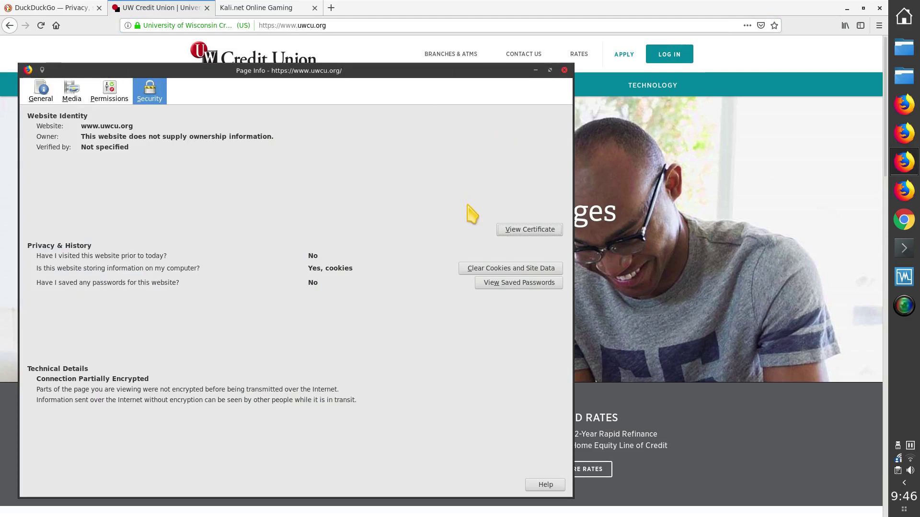
{"action": "left_click", "coordinate": [527, 230]}
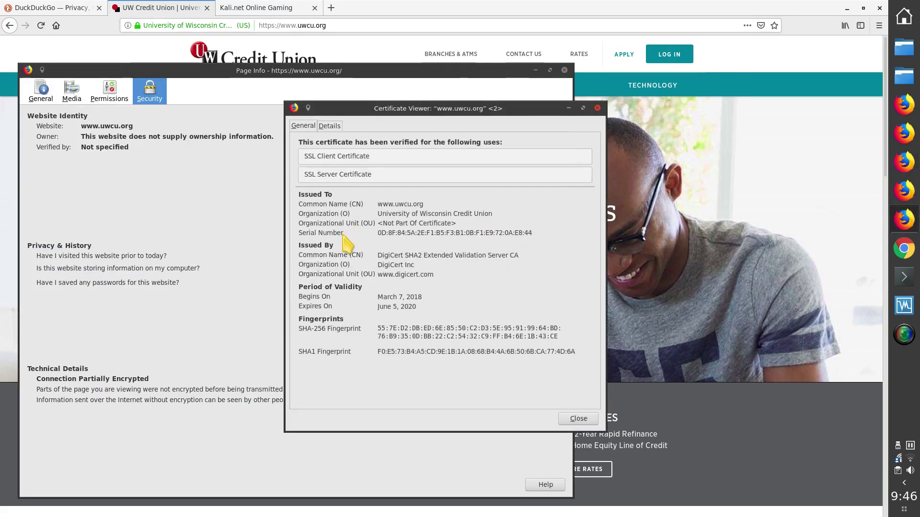
{"action": "left_click_drag", "start_coordinate": [378, 205], "coordinate": [439, 204]}
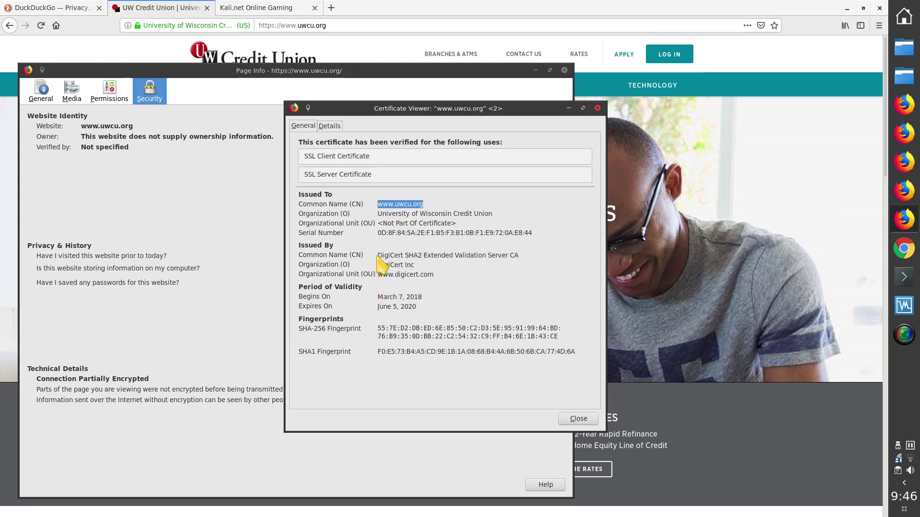
{"action": "left_click_drag", "start_coordinate": [378, 255], "coordinate": [559, 261]}
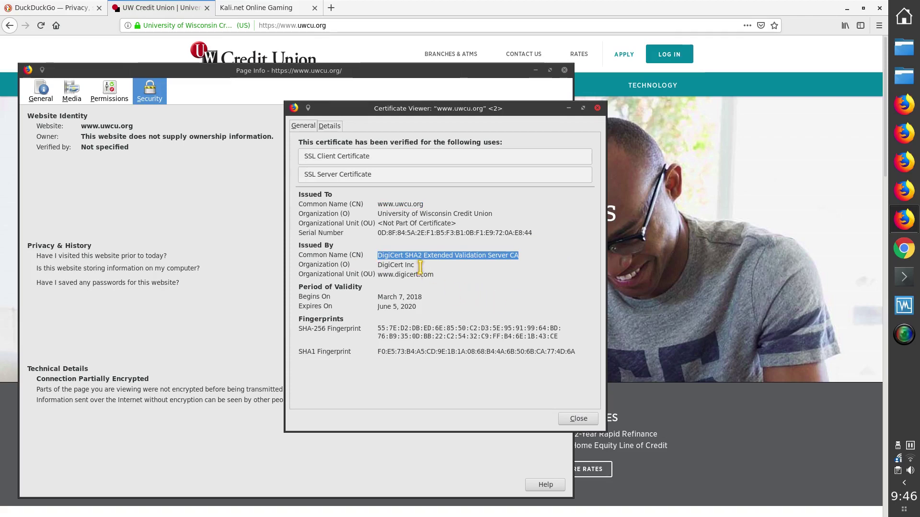
{"action": "left_click_drag", "start_coordinate": [507, 256], "coordinate": [521, 256]}
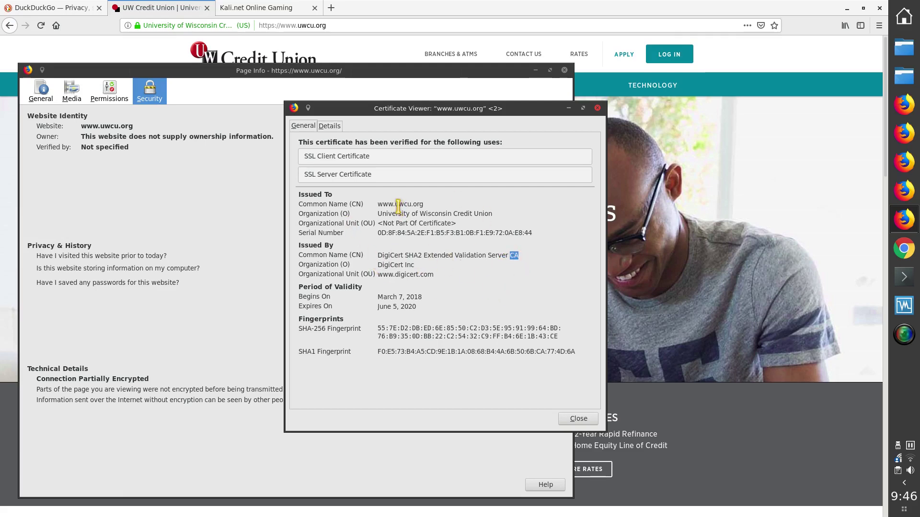
{"action": "left_click_drag", "start_coordinate": [397, 205], "coordinate": [430, 204]}
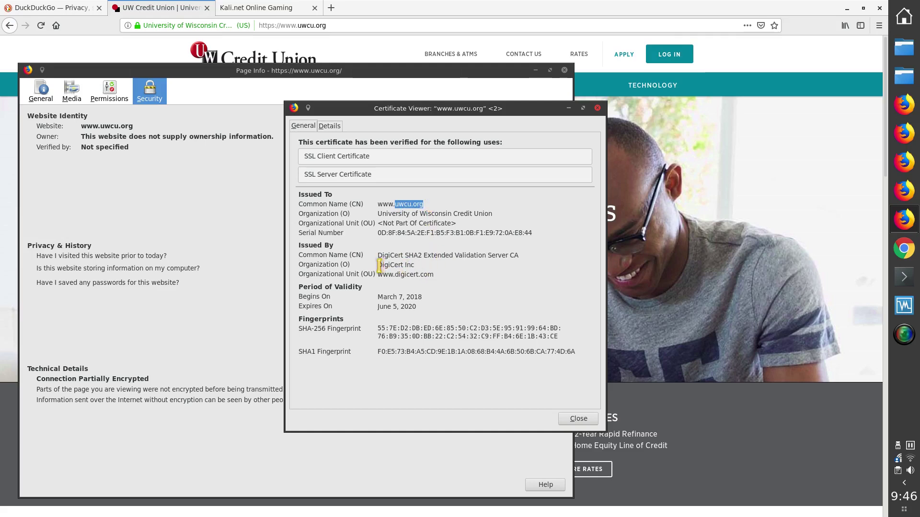
{"action": "left_click_drag", "start_coordinate": [379, 265], "coordinate": [440, 278]}
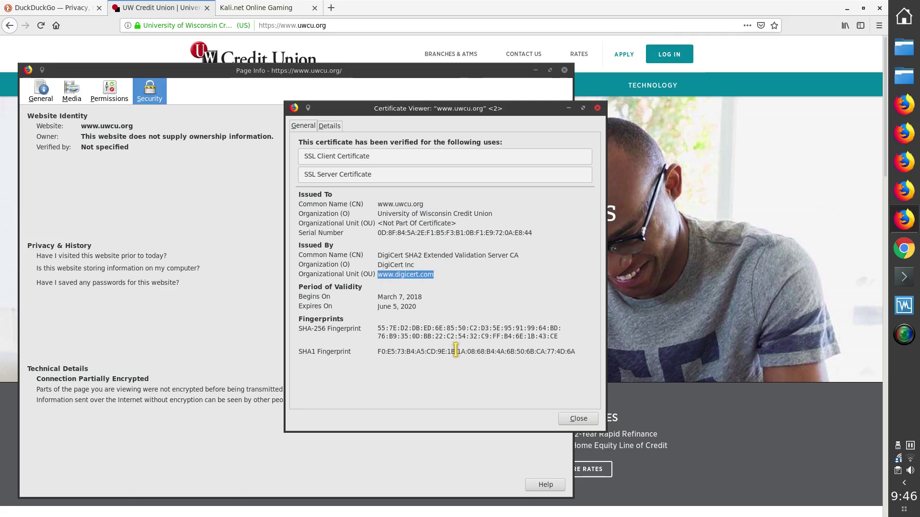
{"action": "left_click", "coordinate": [329, 126]}
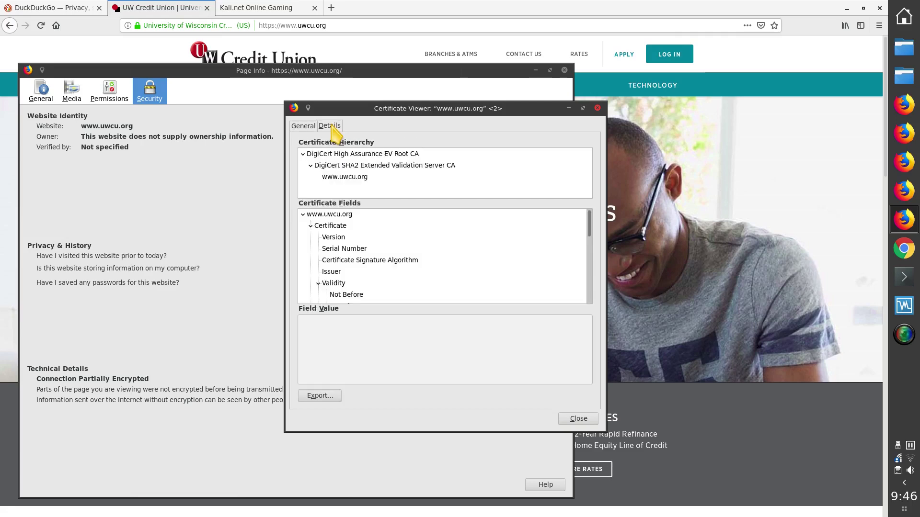
{"action": "left_click", "coordinate": [344, 177]}
{"action": "left_click", "coordinate": [375, 167]}
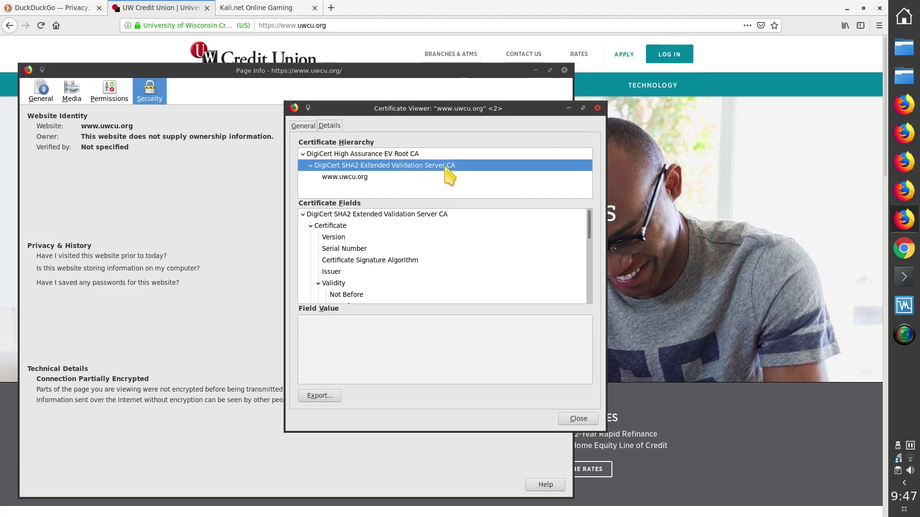
{"action": "left_click", "coordinate": [386, 154]}
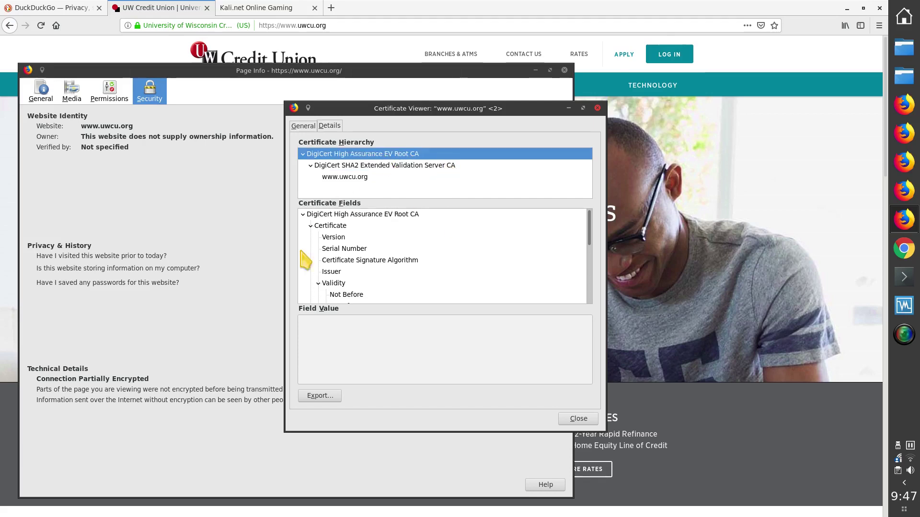
{"action": "left_click", "coordinate": [333, 283]}
{"action": "left_click", "coordinate": [384, 177]}
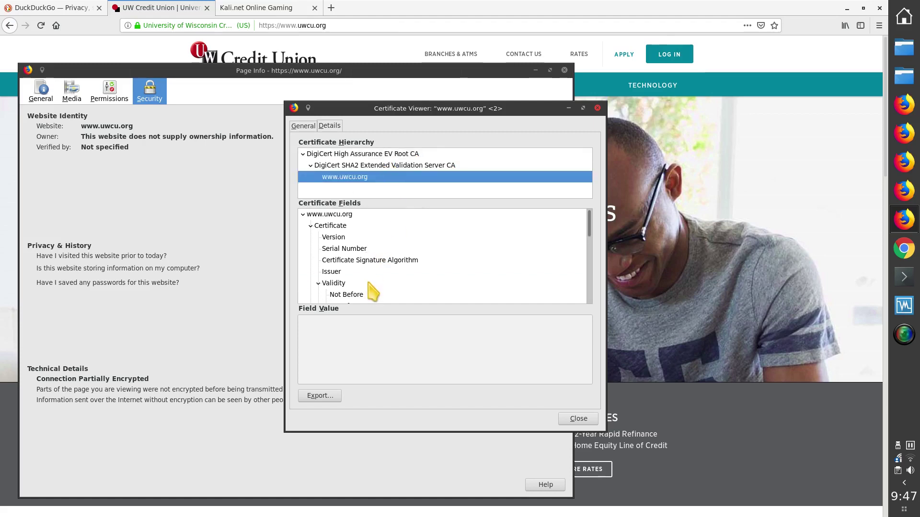
{"action": "left_click", "coordinate": [346, 249]}
{"action": "left_click", "coordinate": [353, 165]}
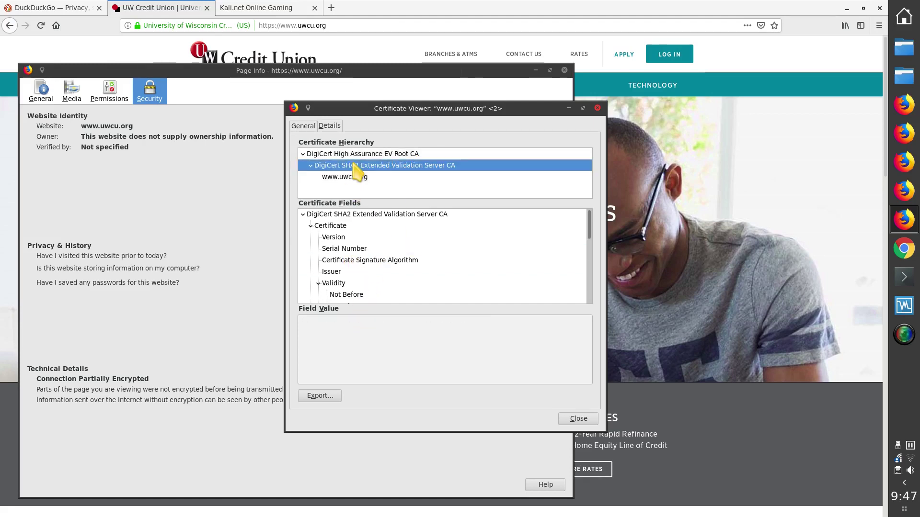
{"action": "left_click", "coordinate": [349, 249]}
- Find the Subject's Public Key field of the DigiCert SHA2 Extended Validation Server CA certificate and read through its modulus and exponent
{"action": "scroll", "coordinate": [379, 280], "scroll_direction": "down", "scroll_amount": 5}
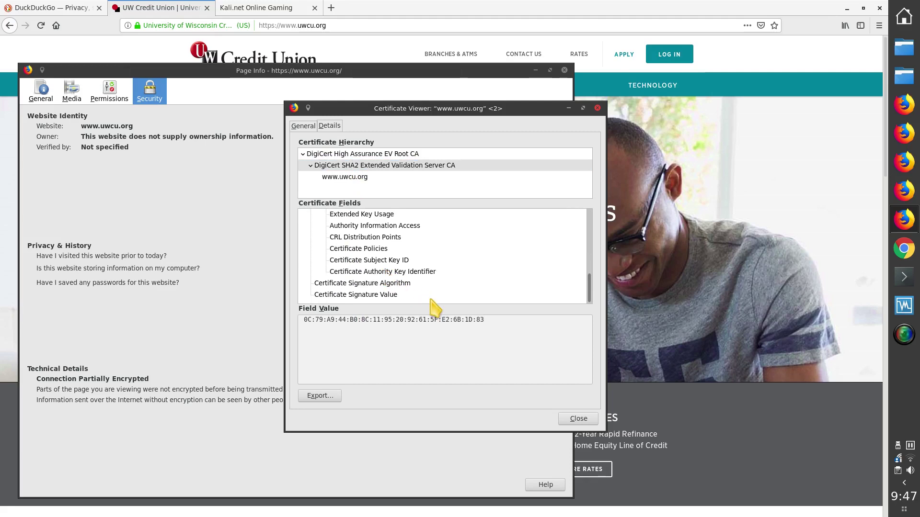
{"action": "scroll", "coordinate": [428, 283], "scroll_direction": "up", "scroll_amount": 1}
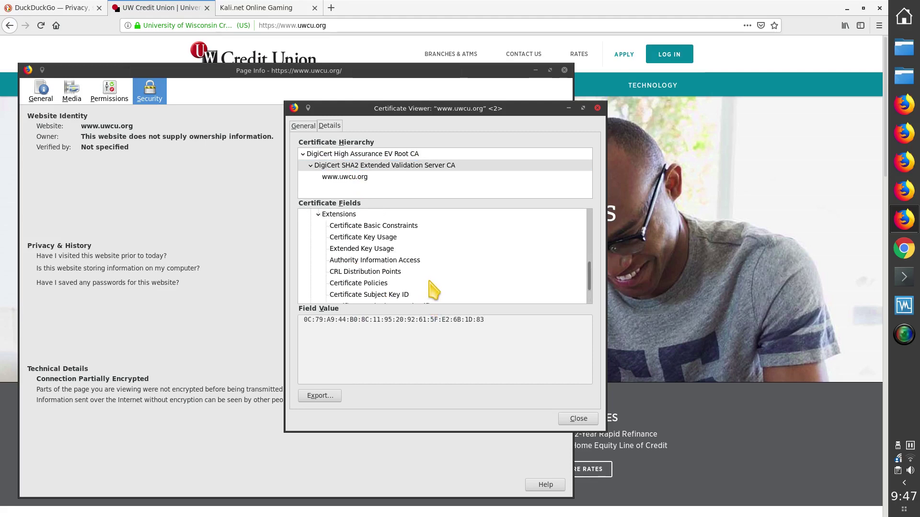
{"action": "scroll", "coordinate": [434, 290], "scroll_direction": "up", "scroll_amount": 3}
{"action": "scroll", "coordinate": [434, 290], "scroll_direction": "down", "scroll_amount": 1}
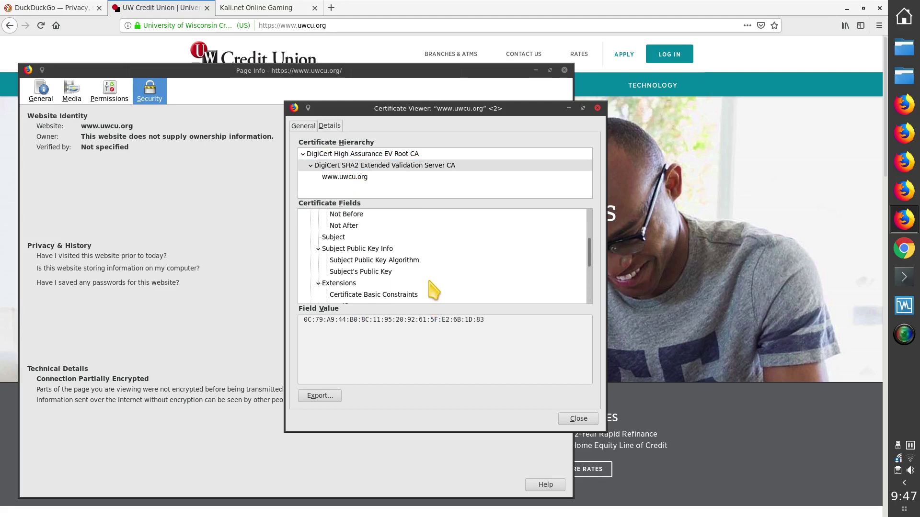
{"action": "left_click", "coordinate": [371, 249]}
{"action": "left_click", "coordinate": [380, 272]}
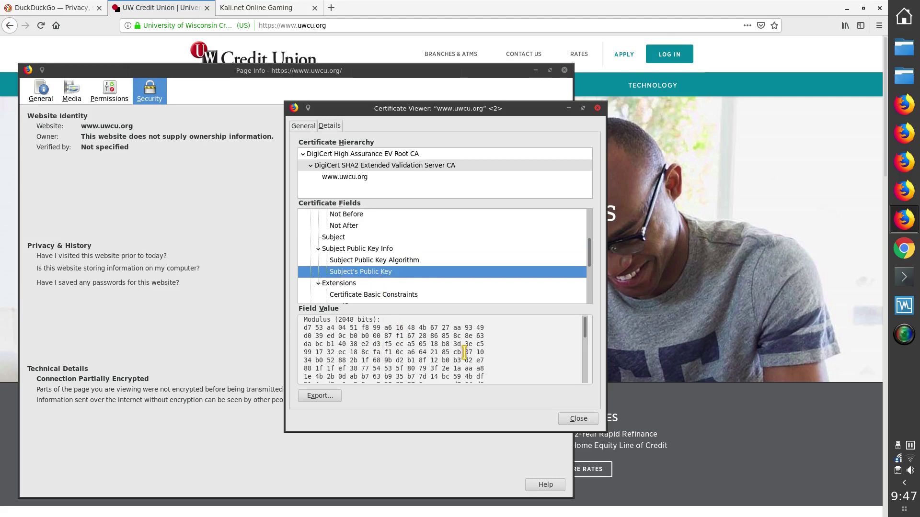
{"action": "left_click_drag", "start_coordinate": [585, 335], "coordinate": [582, 317]}
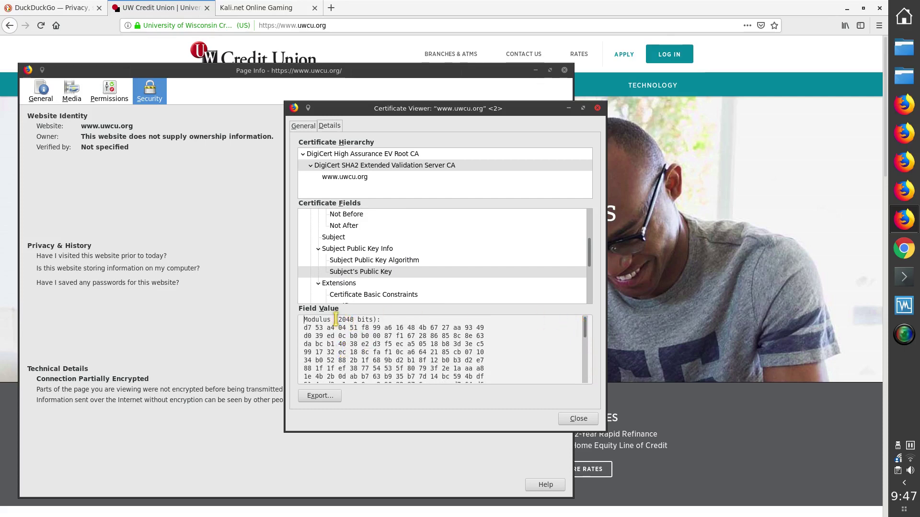
{"action": "left_click_drag", "start_coordinate": [335, 320], "coordinate": [380, 324]}
{"action": "scroll", "coordinate": [509, 343], "scroll_direction": "down", "scroll_amount": 5}
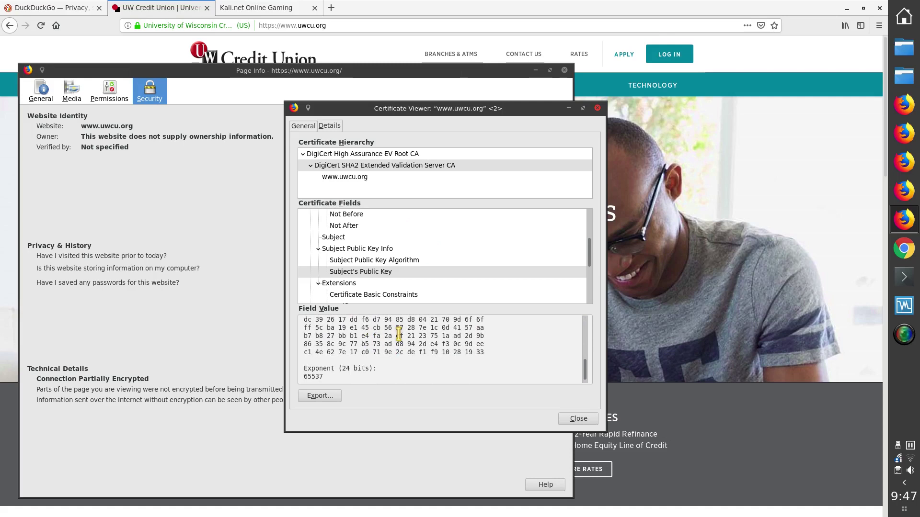
{"action": "left_click", "coordinate": [343, 178]}
{"action": "scroll", "coordinate": [386, 285], "scroll_direction": "down", "scroll_amount": 2}
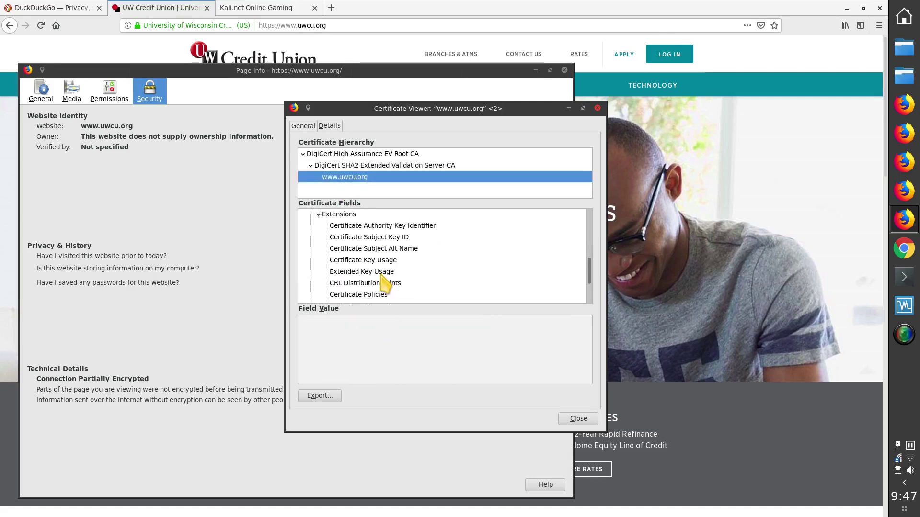
{"action": "scroll", "coordinate": [391, 273], "scroll_direction": "up", "scroll_amount": 3}
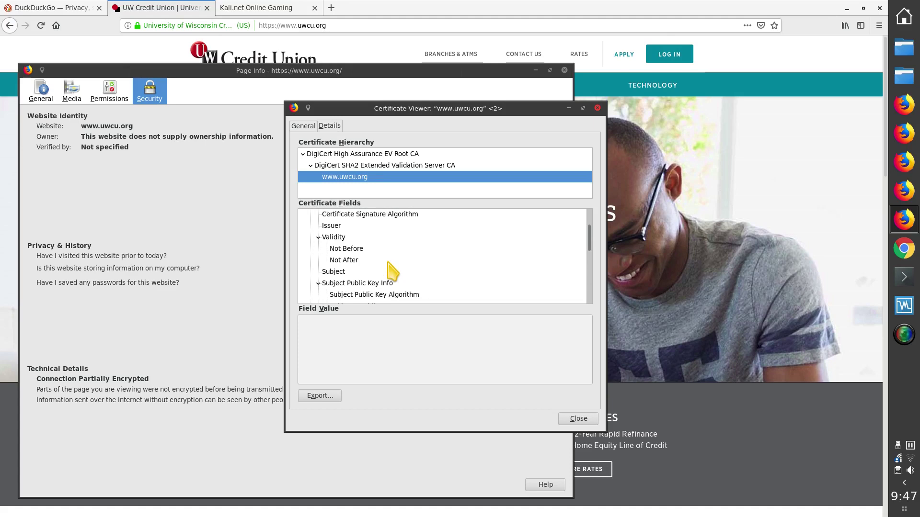
{"action": "left_click", "coordinate": [357, 285]}
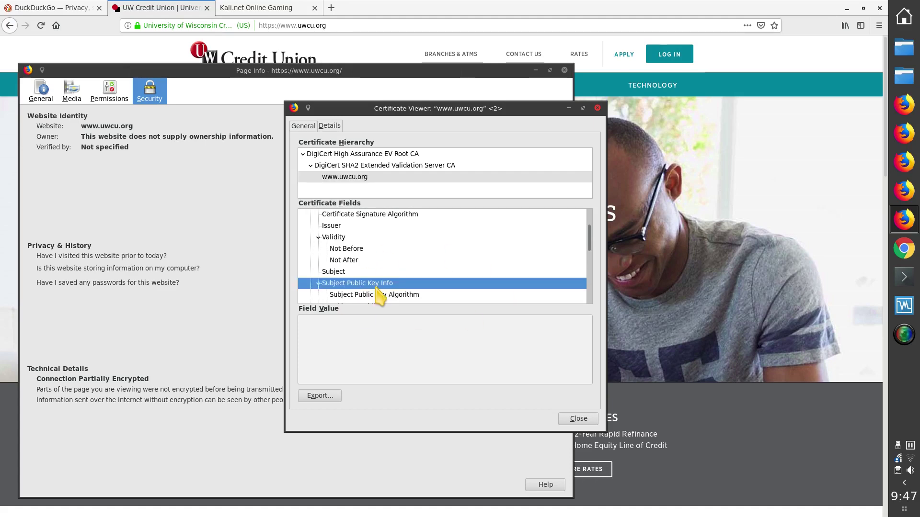
{"action": "double_click", "coordinate": [285, 25]}
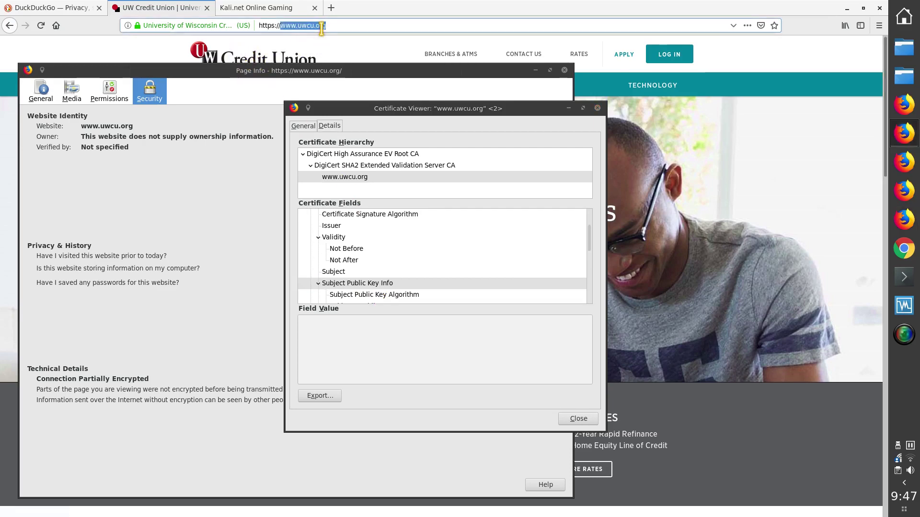
{"action": "left_click", "coordinate": [352, 284]}
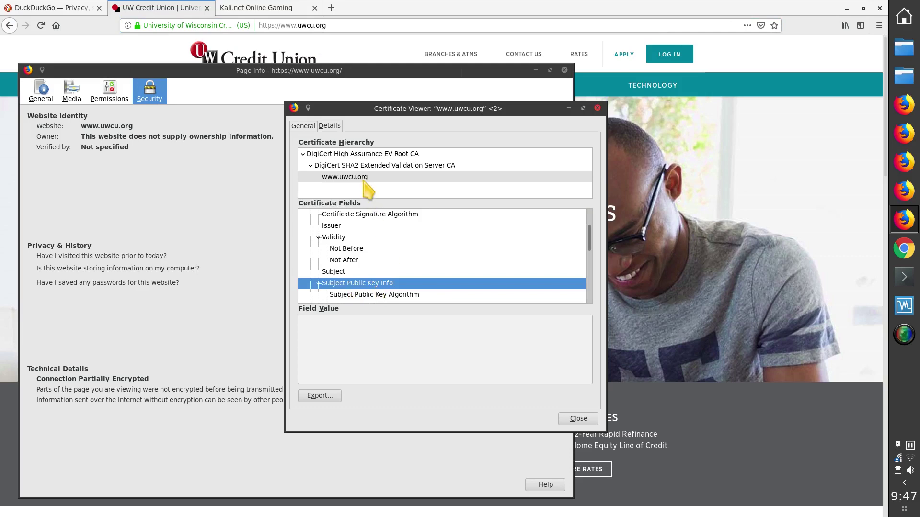
{"action": "left_click", "coordinate": [357, 294]}
{"action": "scroll", "coordinate": [357, 285], "scroll_direction": "down", "scroll_amount": 3}
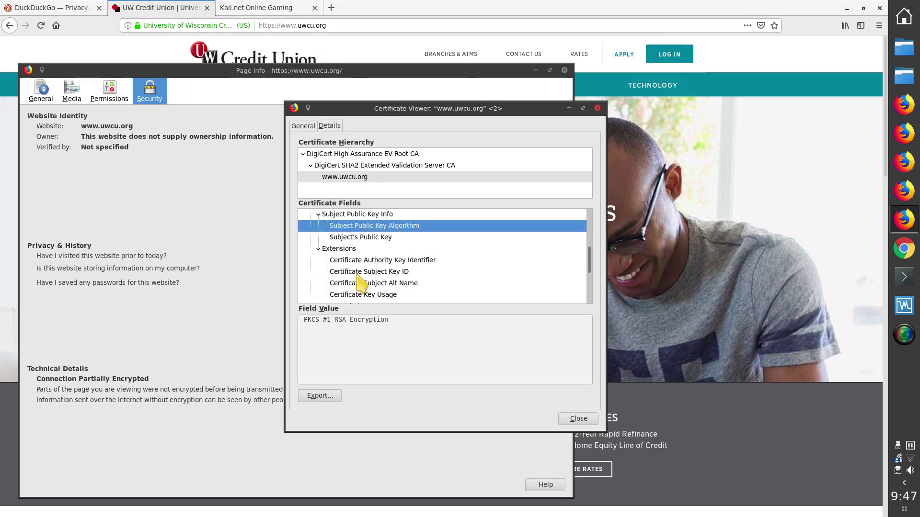
{"action": "left_click", "coordinate": [360, 238]}
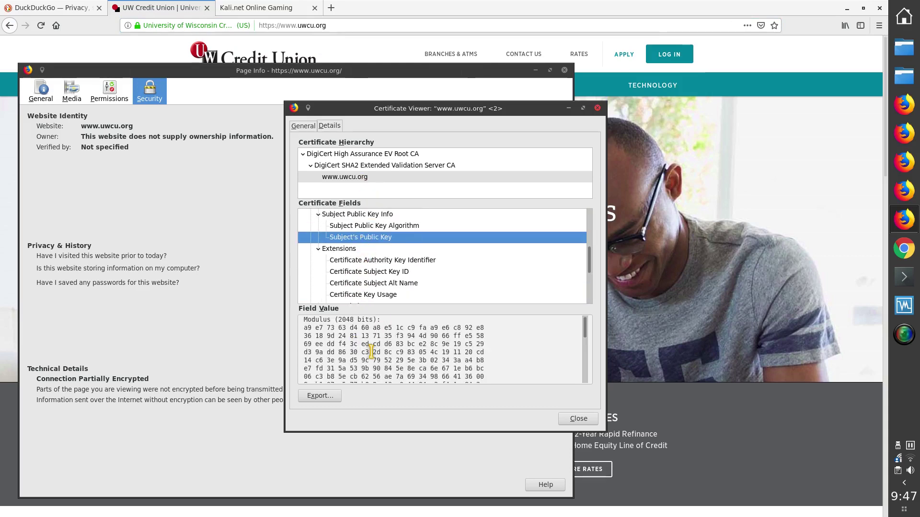
{"action": "left_click", "coordinate": [260, 25]}
{"action": "left_click_drag", "start_coordinate": [326, 25], "coordinate": [281, 26]}
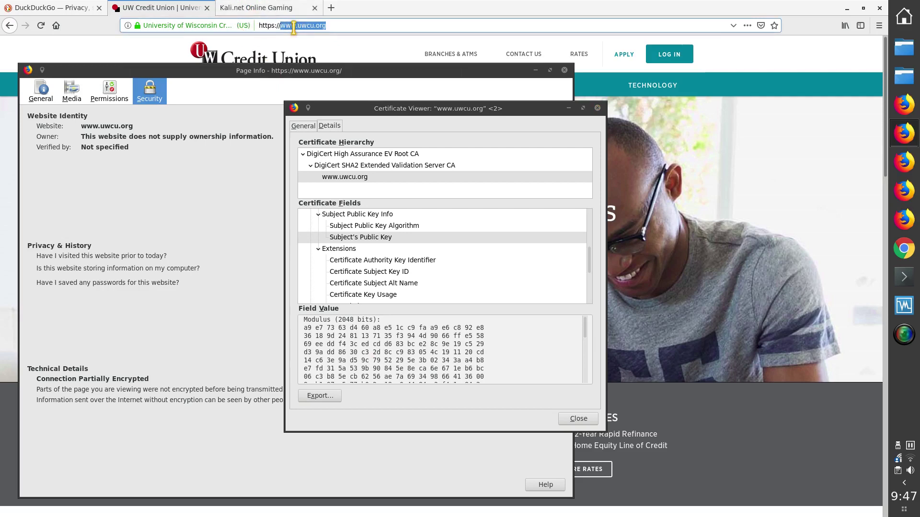
{"action": "left_click", "coordinate": [407, 330]}
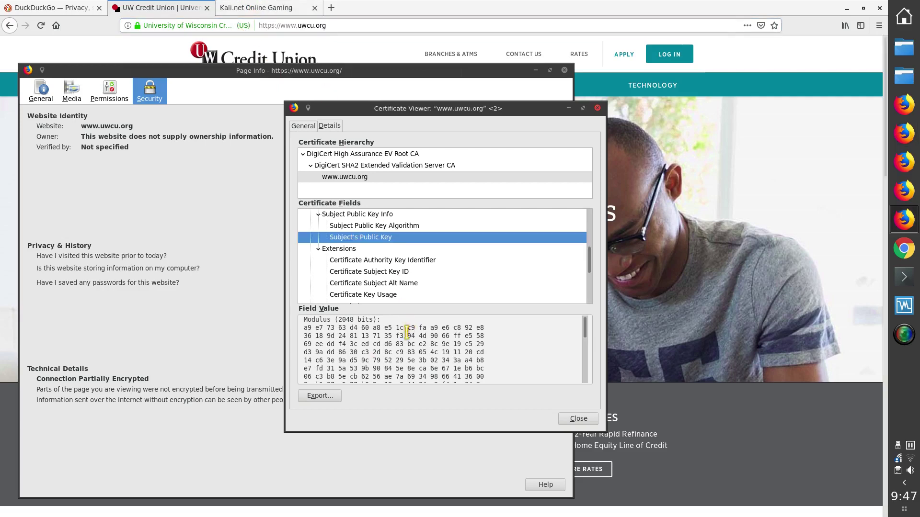
{"action": "left_click", "coordinate": [307, 325]}
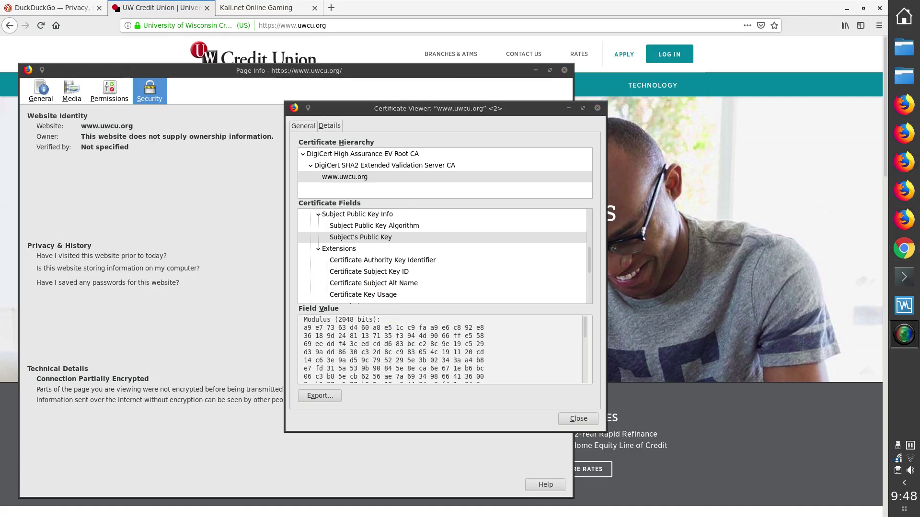
{"action": "left_click", "coordinate": [386, 307]}
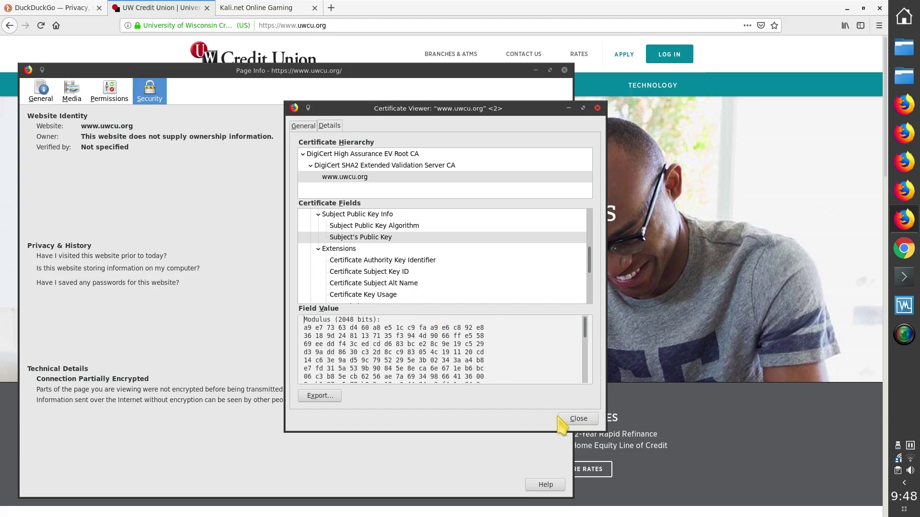
{"action": "left_click", "coordinate": [580, 420]}
{"action": "left_click", "coordinate": [564, 70]}
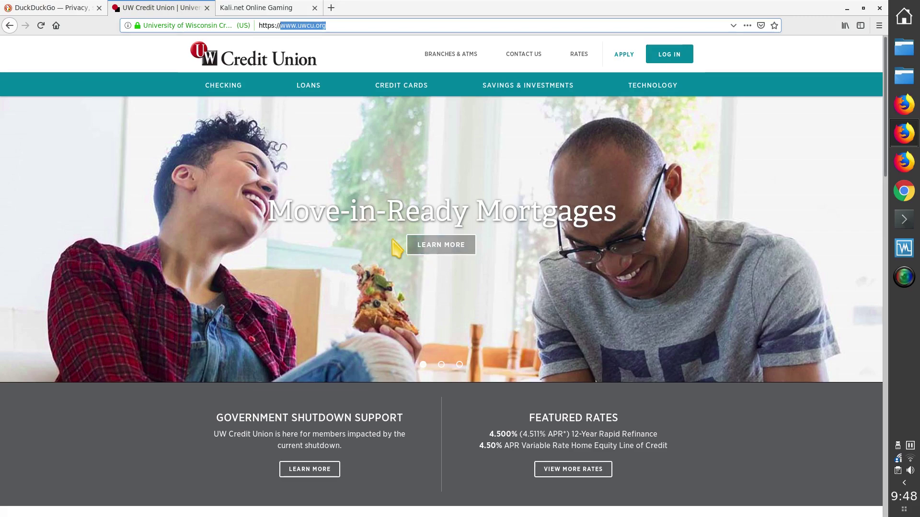
- Switch to the Kali.net Online Gaming page and check its site information for the connection's security, closing it again
{"action": "left_click", "coordinate": [269, 11]}
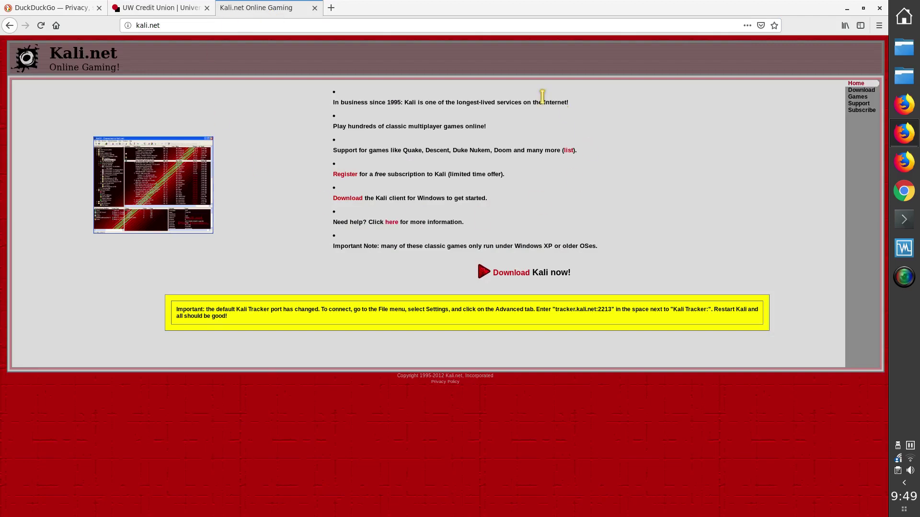
{"action": "left_click", "coordinate": [136, 25]}
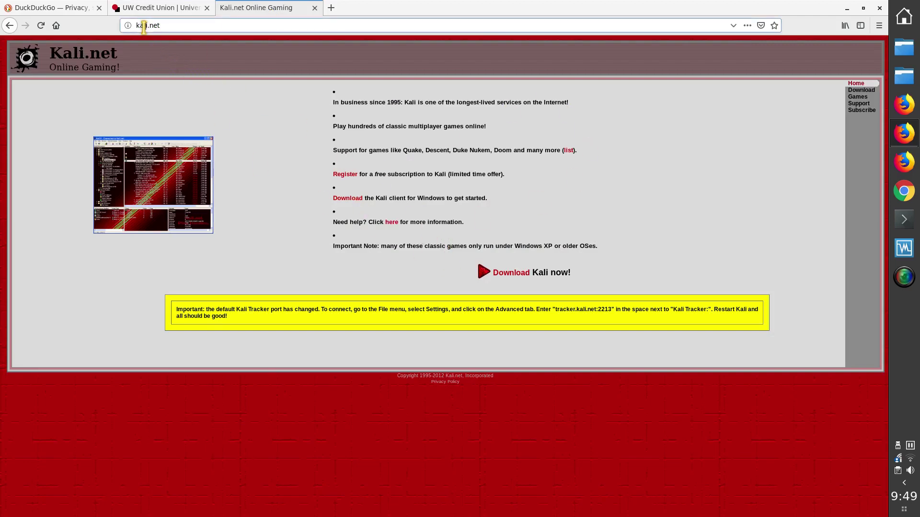
{"action": "left_click", "coordinate": [128, 26]}
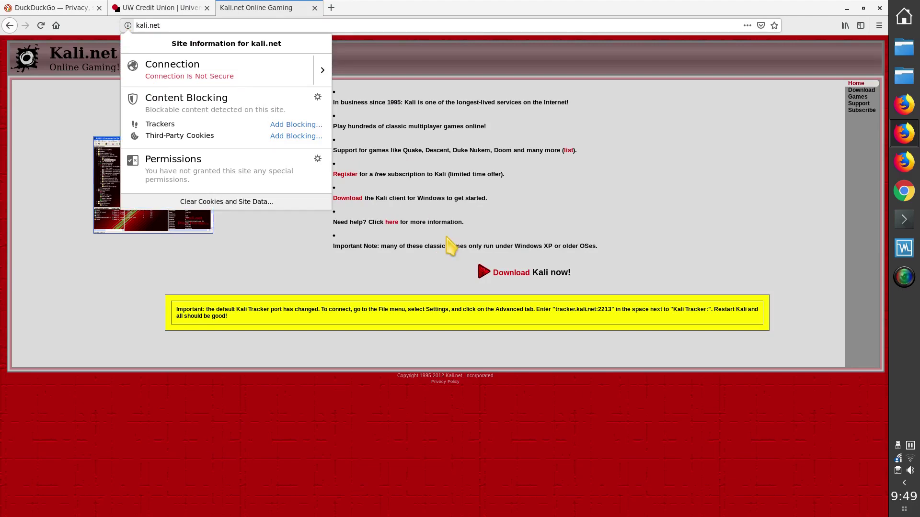
{"action": "left_click", "coordinate": [482, 160]}
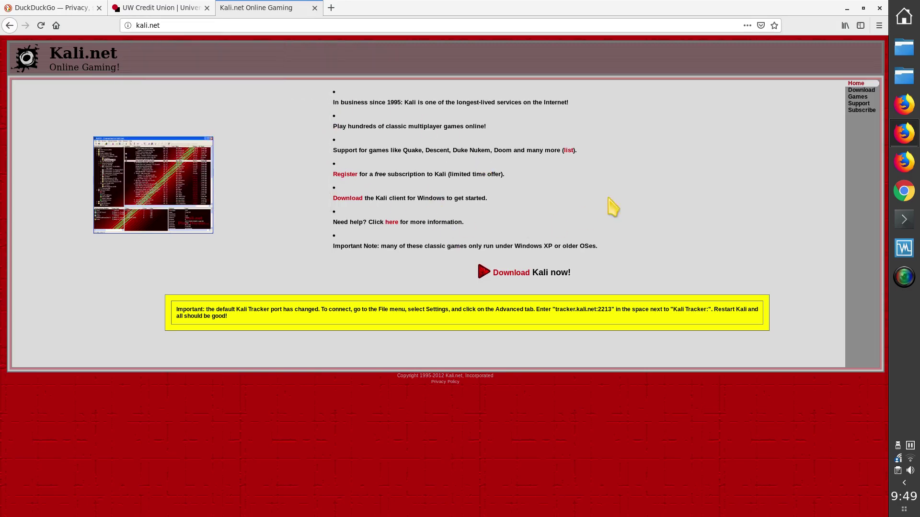
- Open Kali.net's free trial registration page and highlight its web address to check the protocol
{"action": "left_click", "coordinate": [345, 176]}
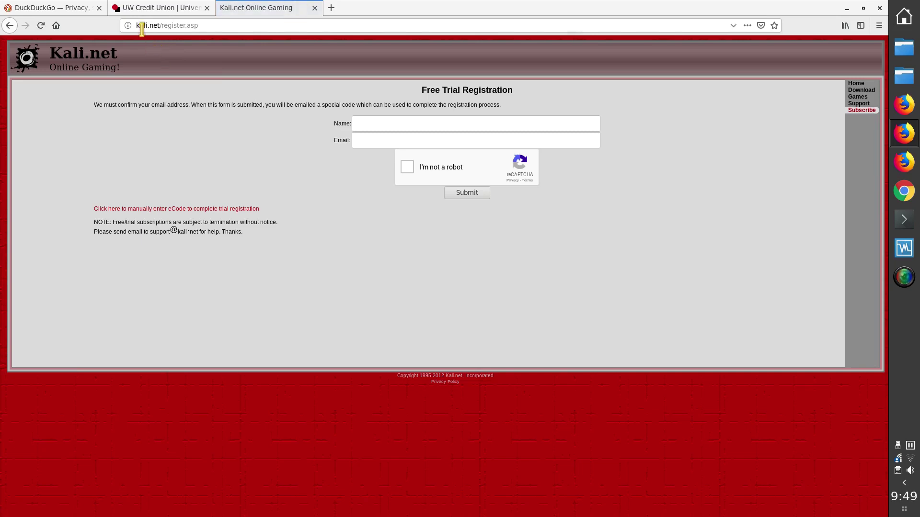
{"action": "left_click_drag", "start_coordinate": [136, 26], "coordinate": [203, 25]}
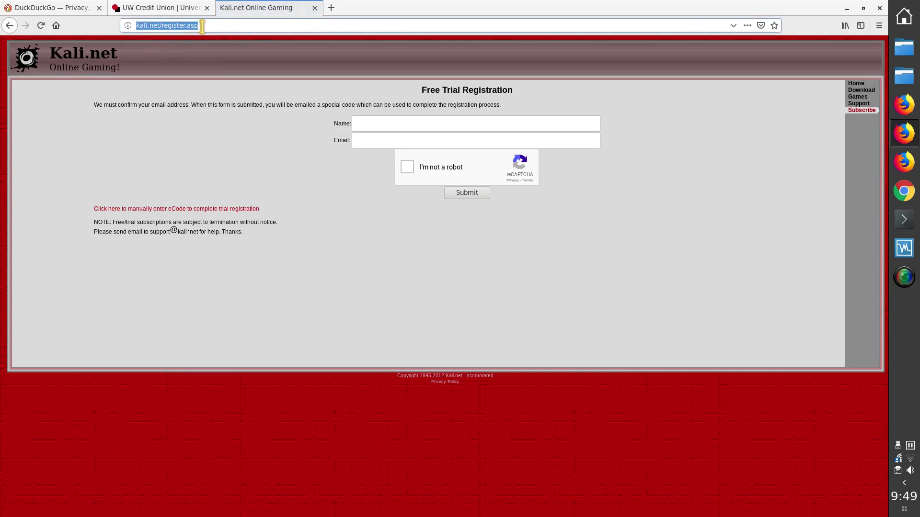
{"action": "left_click", "coordinate": [136, 25]}
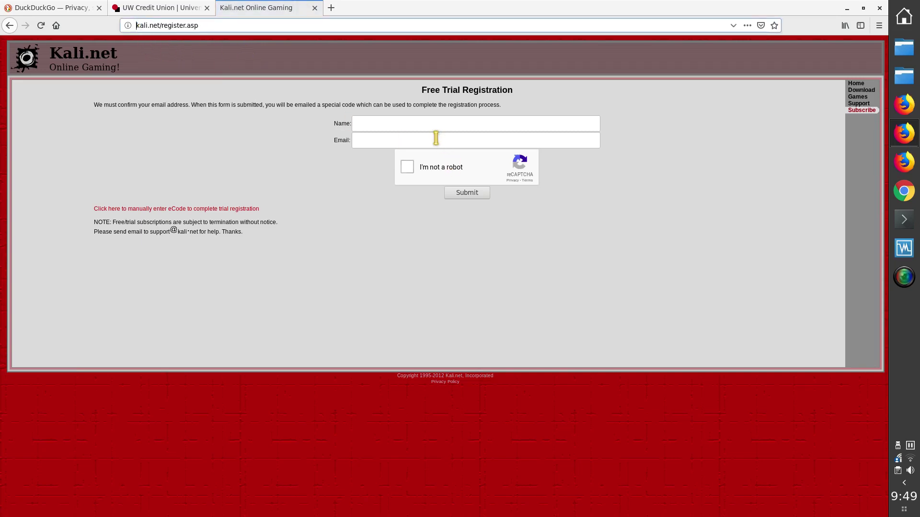
- Examine the name and email fields of the Kali.net registration form without filling them in
{"action": "left_click", "coordinate": [371, 124]}
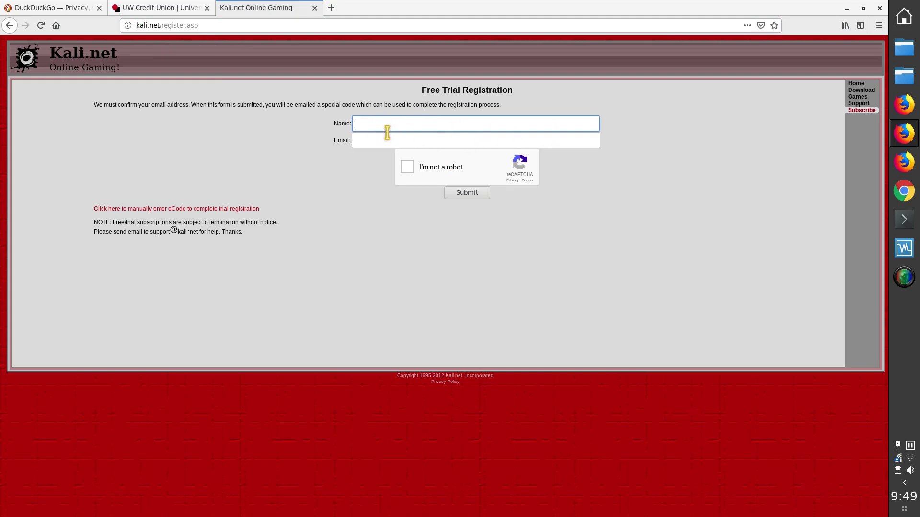
{"action": "left_click", "coordinate": [420, 141]}
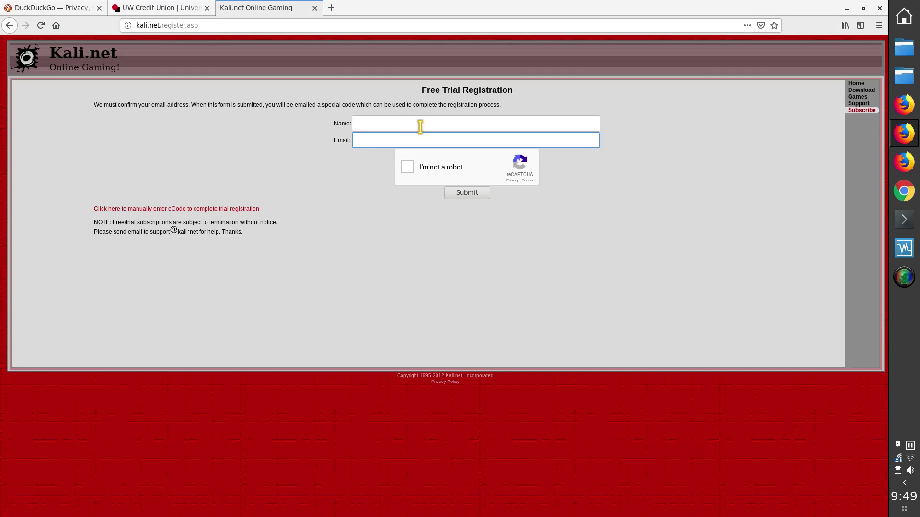
{"action": "left_click", "coordinate": [450, 126]}
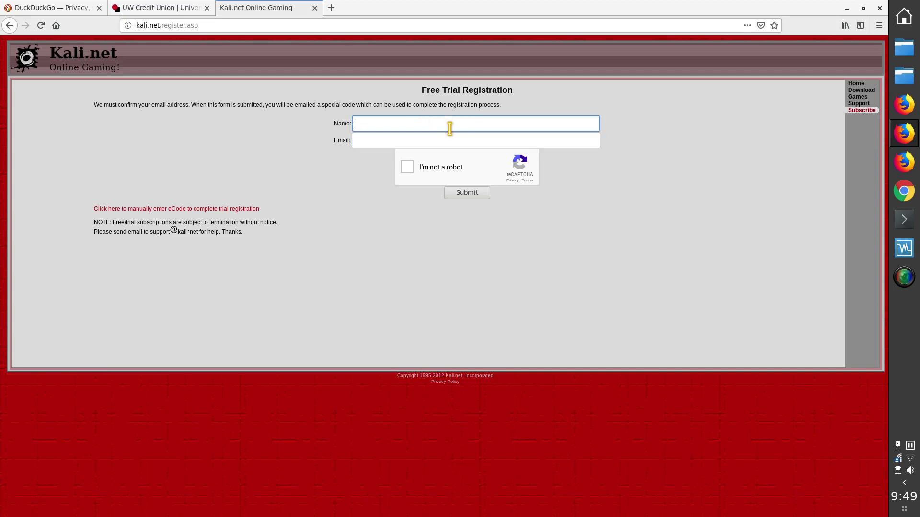
{"action": "left_click", "coordinate": [449, 138]}
{"action": "left_click", "coordinate": [448, 125]}
{"action": "left_click", "coordinate": [446, 139]}
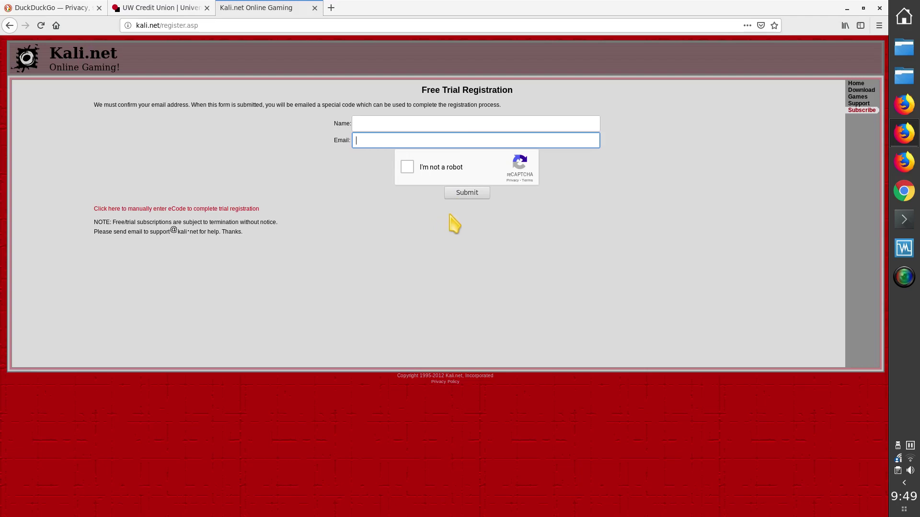
- Return to the UW Credit Union page and check its site information for the connection's security
{"action": "left_click", "coordinate": [144, 8]}
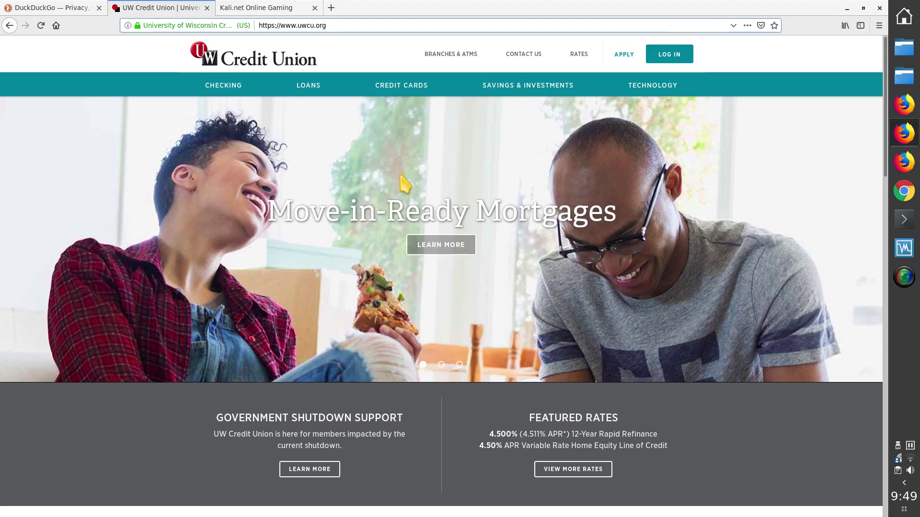
{"action": "left_click", "coordinate": [128, 26]}
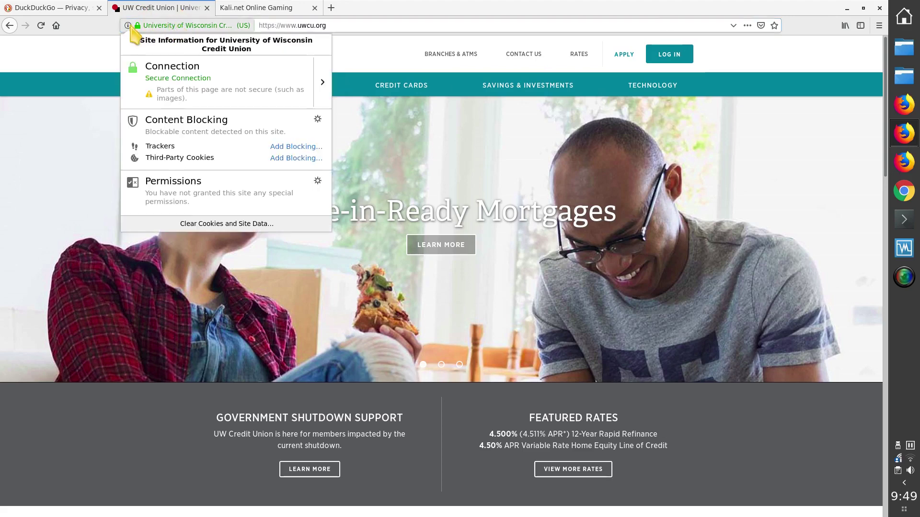
{"action": "left_click", "coordinate": [138, 26]}
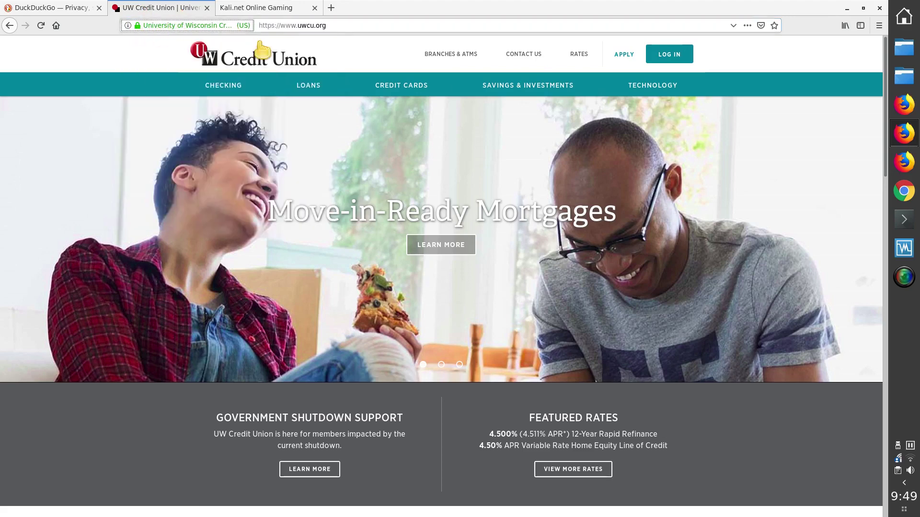
{"action": "left_click_drag", "start_coordinate": [271, 25], "coordinate": [279, 25]}
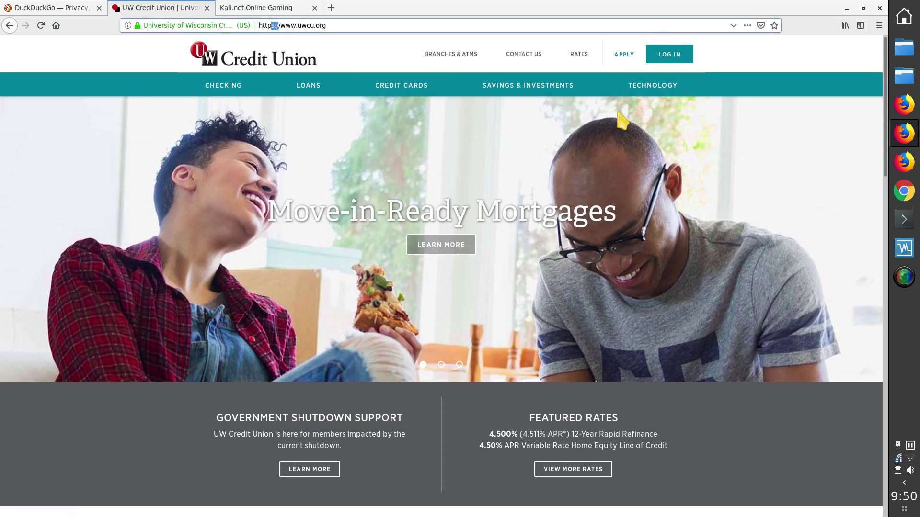
{"action": "left_click", "coordinate": [623, 56]}
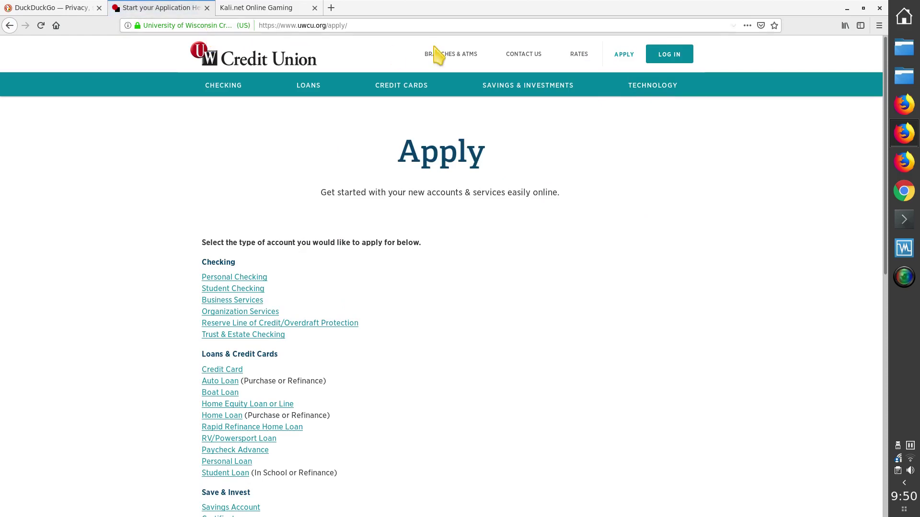
- Open the member login page through the Personal Checking application and highlight the webbranch subdomain in its address
{"action": "left_click", "coordinate": [256, 279]}
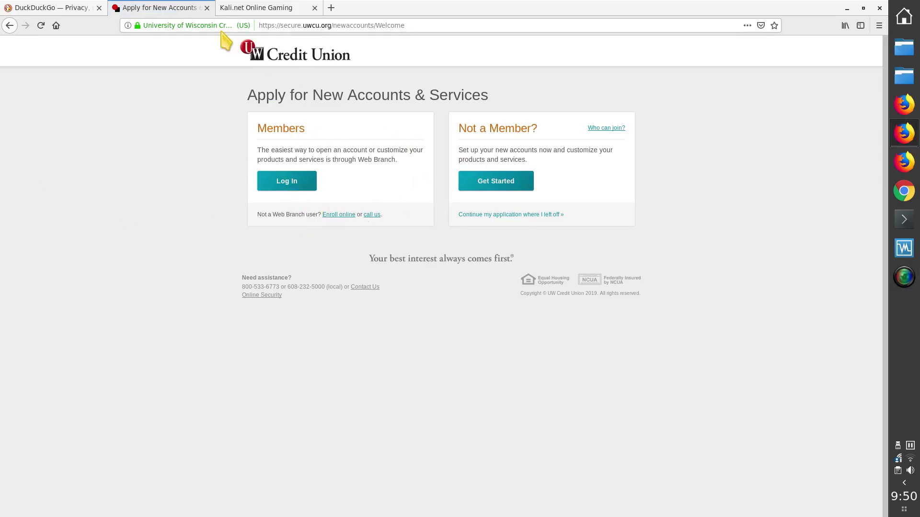
{"action": "left_click", "coordinate": [287, 182]}
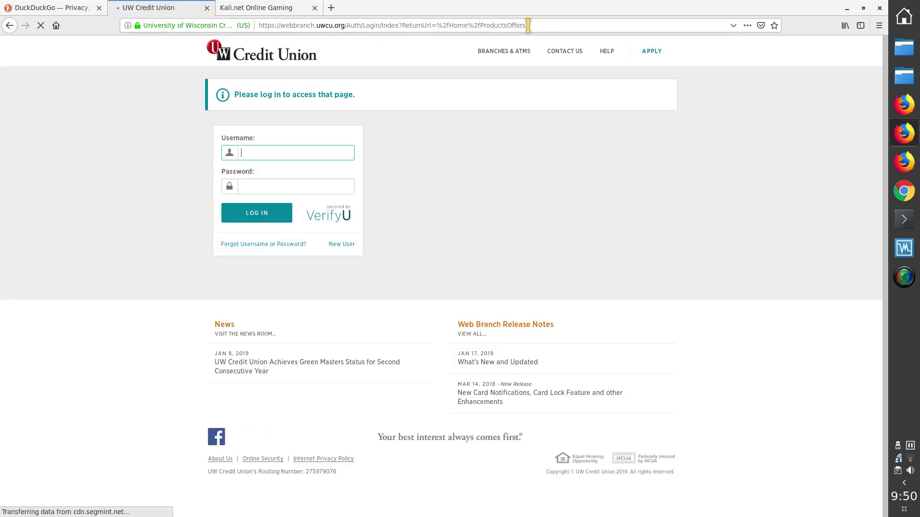
{"action": "left_click_drag", "start_coordinate": [526, 25], "coordinate": [353, 26]}
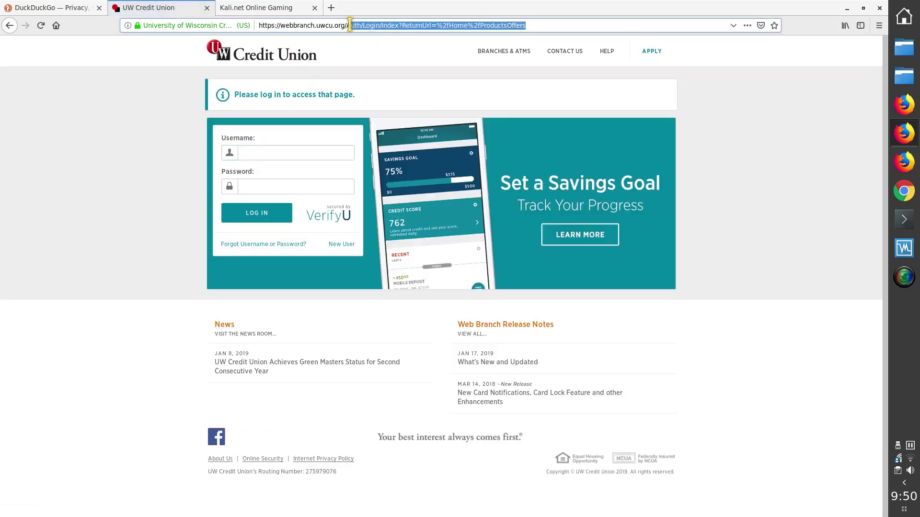
{"action": "left_click_drag", "start_coordinate": [281, 26], "coordinate": [318, 26]}
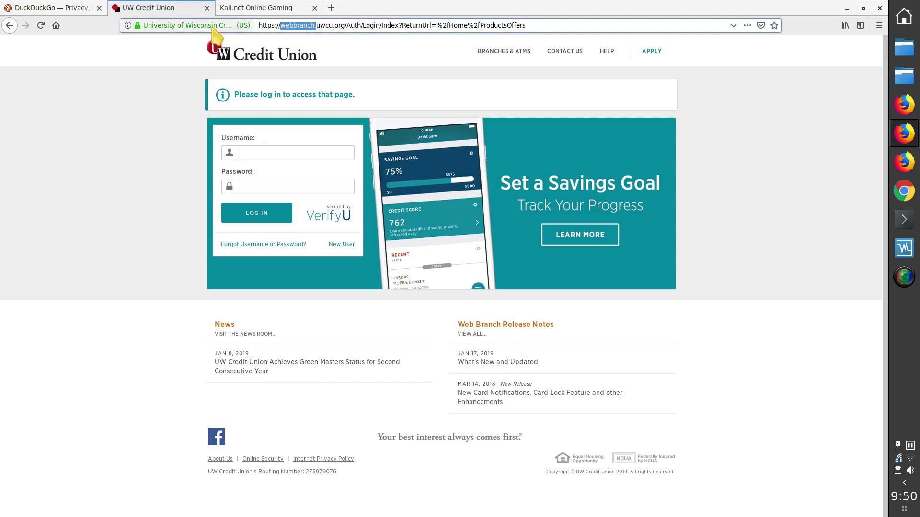
- Open the detailed certificate view for webbranch.uwcu.org from the login page's connection security information
{"action": "left_click", "coordinate": [197, 25]}
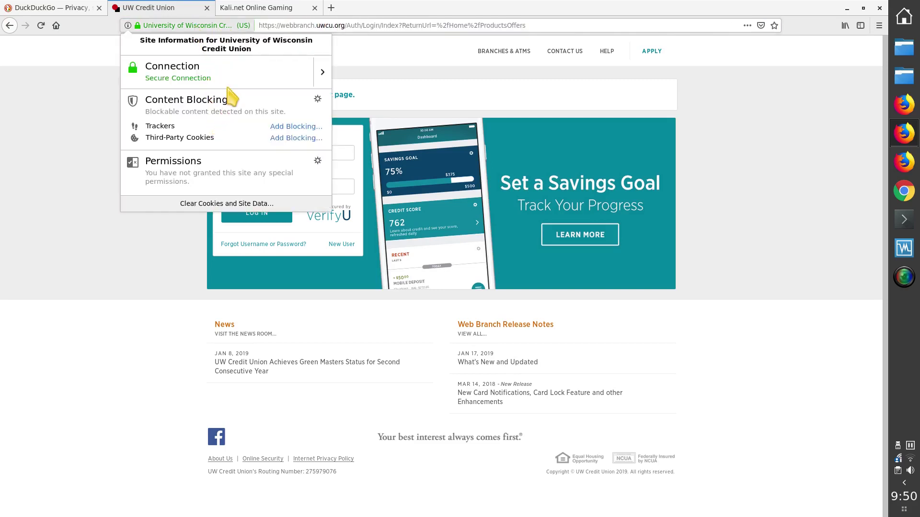
{"action": "left_click", "coordinate": [321, 73]}
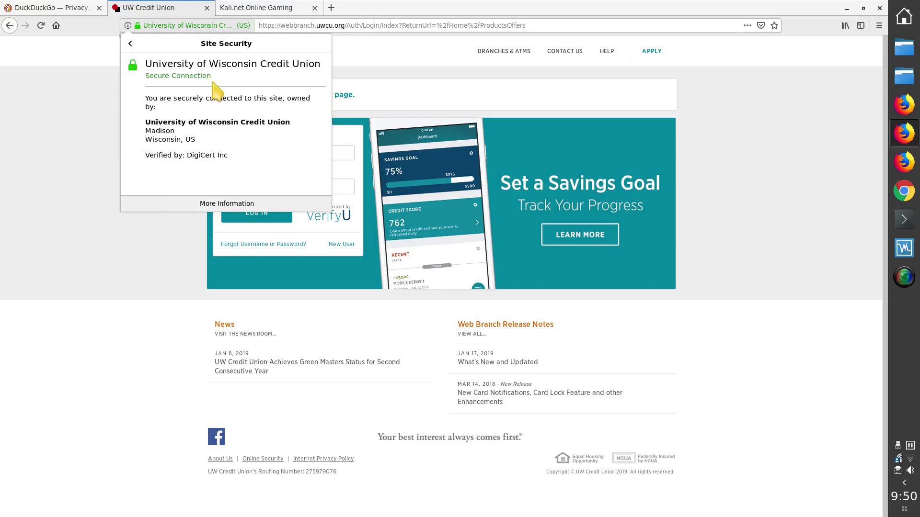
{"action": "left_click", "coordinate": [225, 205]}
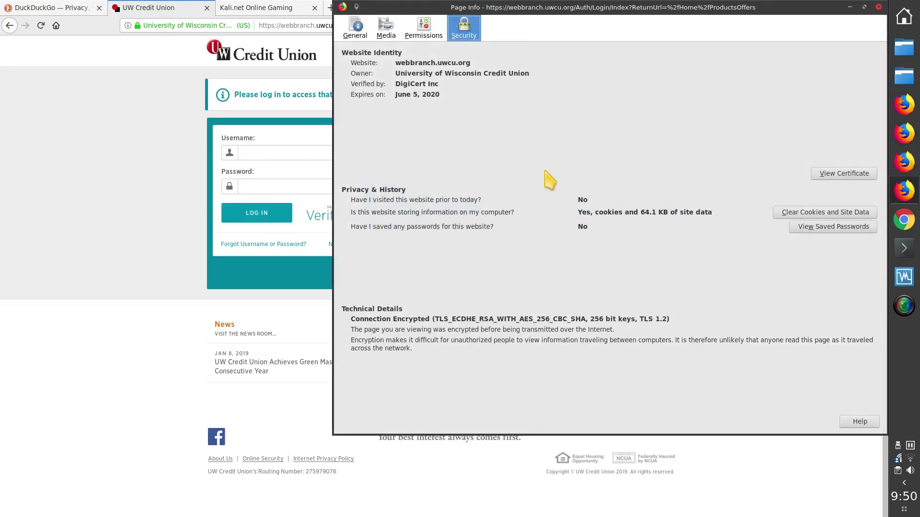
{"action": "left_click", "coordinate": [844, 173]}
{"action": "left_click", "coordinate": [331, 126]}
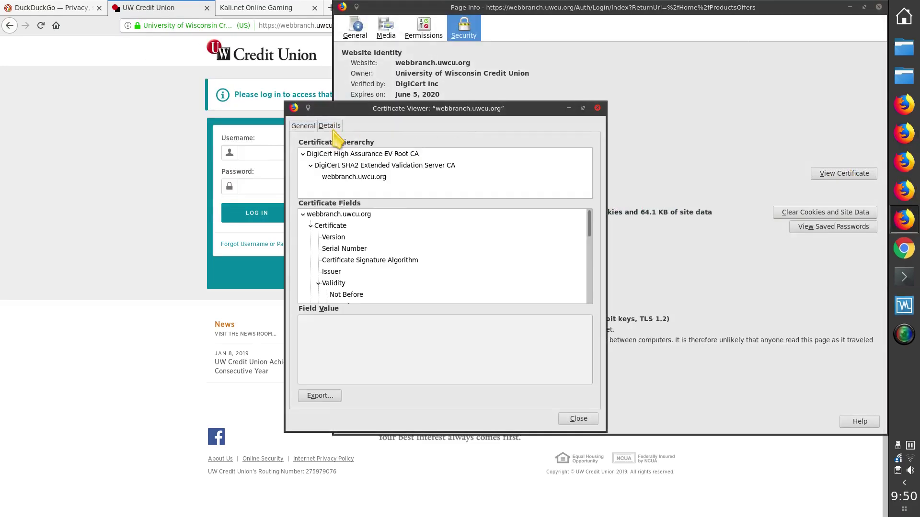
- View the certificate's Subject field and highlight the common name webbranch.uwcu.org in its value
{"action": "scroll", "coordinate": [340, 285], "scroll_direction": "down", "scroll_amount": 1}
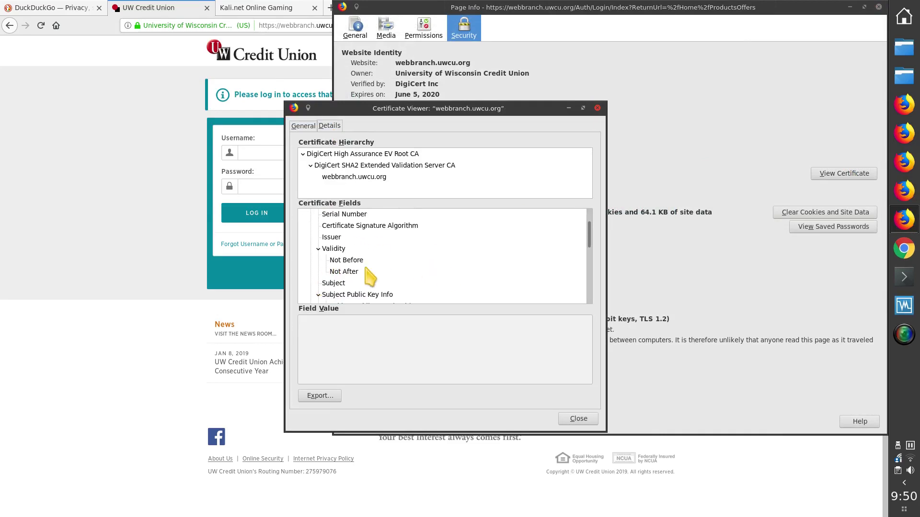
{"action": "left_click", "coordinate": [339, 284]}
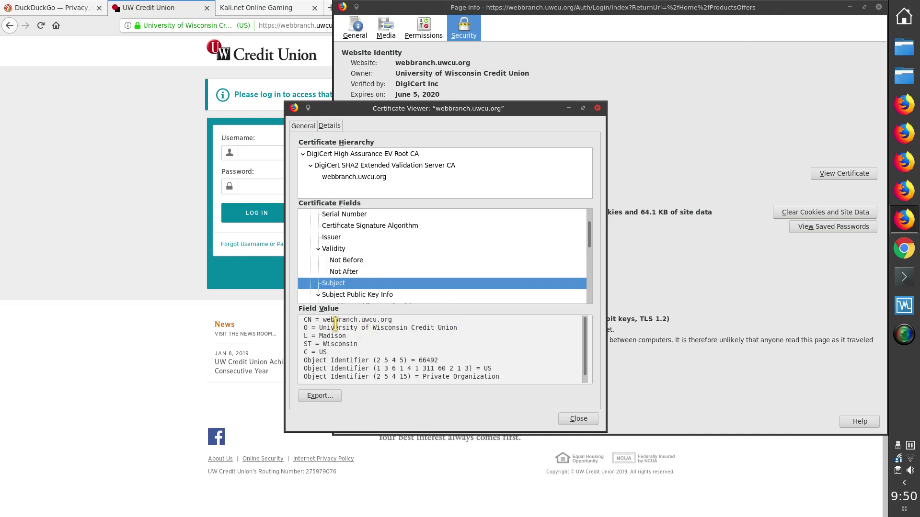
{"action": "left_click_drag", "start_coordinate": [323, 320], "coordinate": [398, 319]}
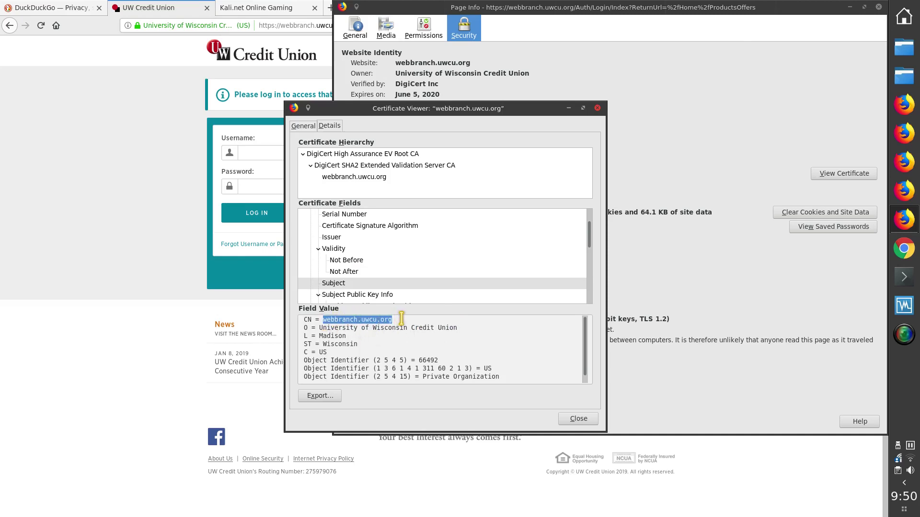
{"action": "scroll", "coordinate": [426, 279], "scroll_direction": "down", "scroll_amount": 1}
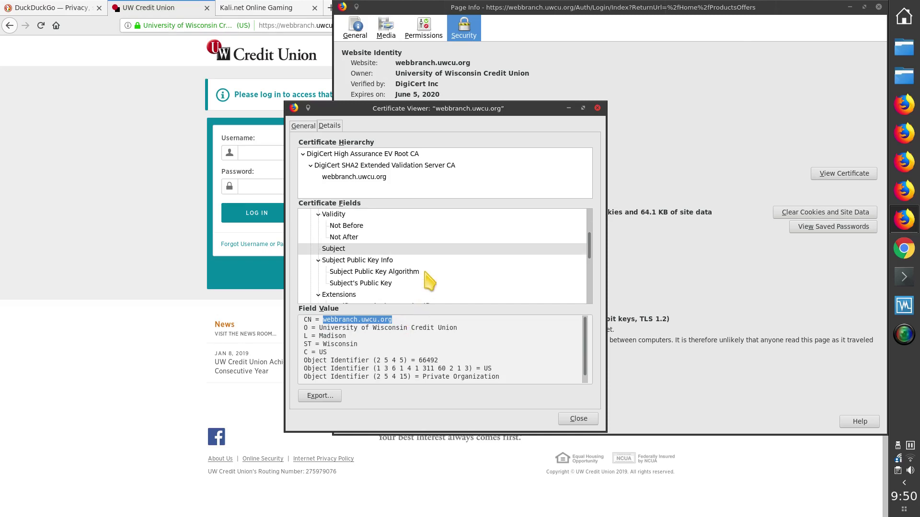
{"action": "scroll", "coordinate": [428, 281], "scroll_direction": "up", "scroll_amount": 1}
{"action": "left_click", "coordinate": [359, 327]}
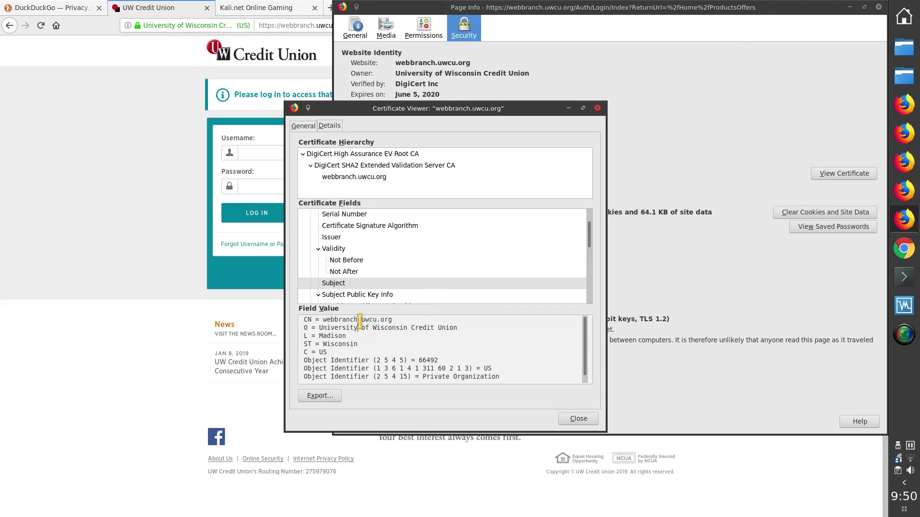
{"action": "left_click_drag", "start_coordinate": [361, 320], "coordinate": [392, 320]}
{"action": "left_click_drag", "start_coordinate": [322, 320], "coordinate": [415, 320]}
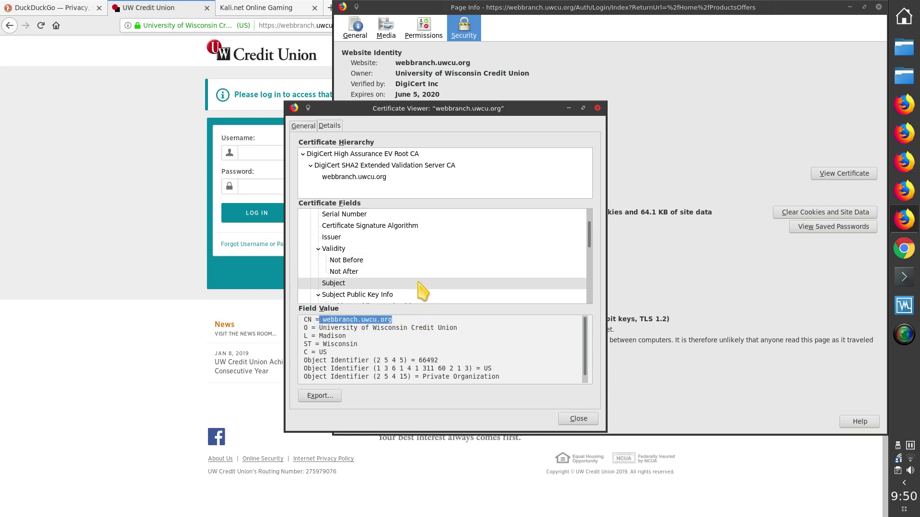
{"action": "scroll", "coordinate": [424, 353], "scroll_direction": "down", "scroll_amount": 1}
{"action": "scroll", "coordinate": [424, 352], "scroll_direction": "up", "scroll_amount": 1}
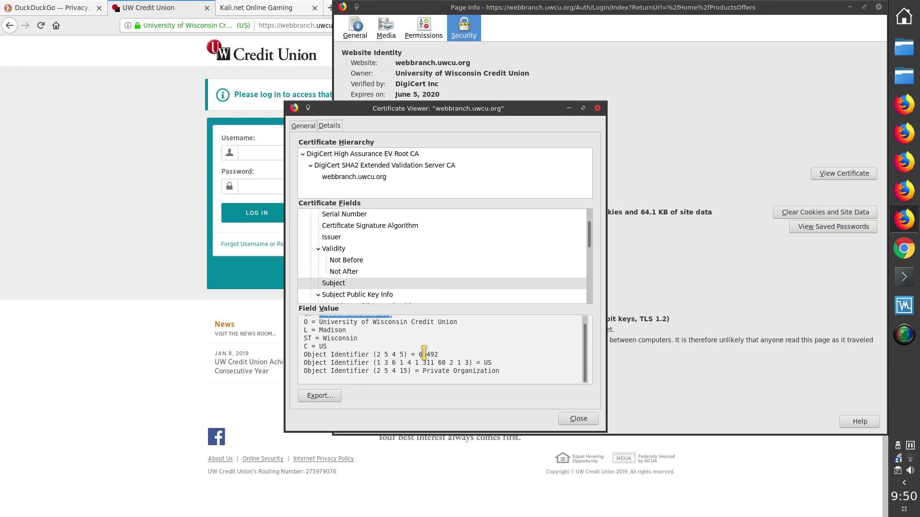
- View the certificate's Not After date and highlight part of the DNS name in its Certificate Subject Alt Name
{"action": "left_click", "coordinate": [409, 272]}
{"action": "scroll", "coordinate": [409, 279], "scroll_direction": "down", "scroll_amount": 1}
{"action": "scroll", "coordinate": [413, 286], "scroll_direction": "down", "scroll_amount": 1}
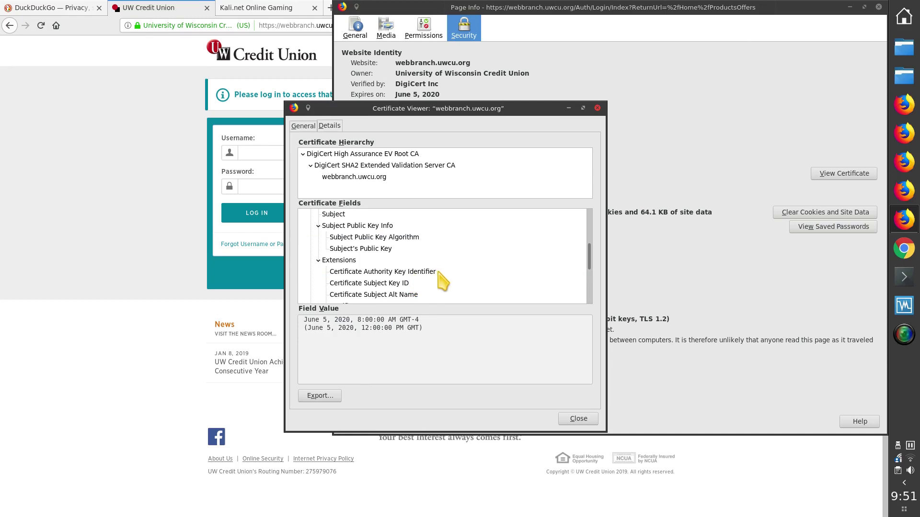
{"action": "scroll", "coordinate": [459, 274], "scroll_direction": "down", "scroll_amount": 1}
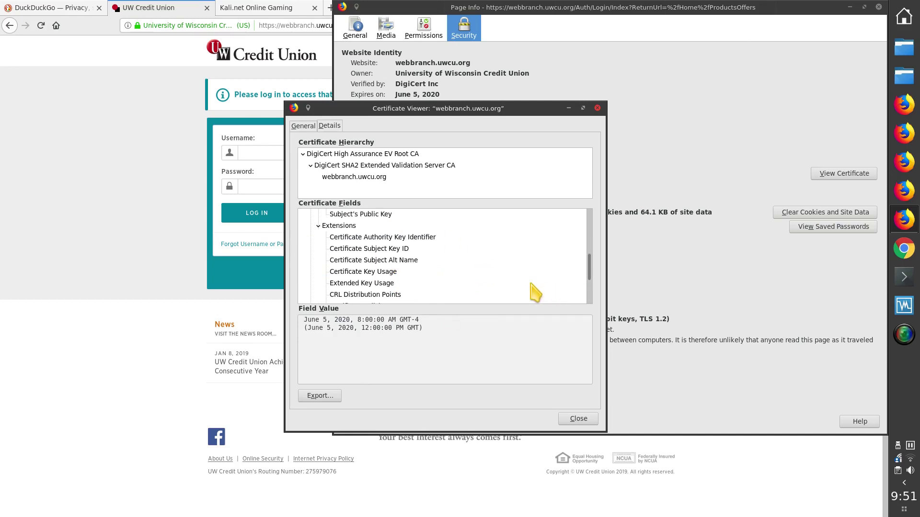
{"action": "left_click", "coordinate": [422, 261]}
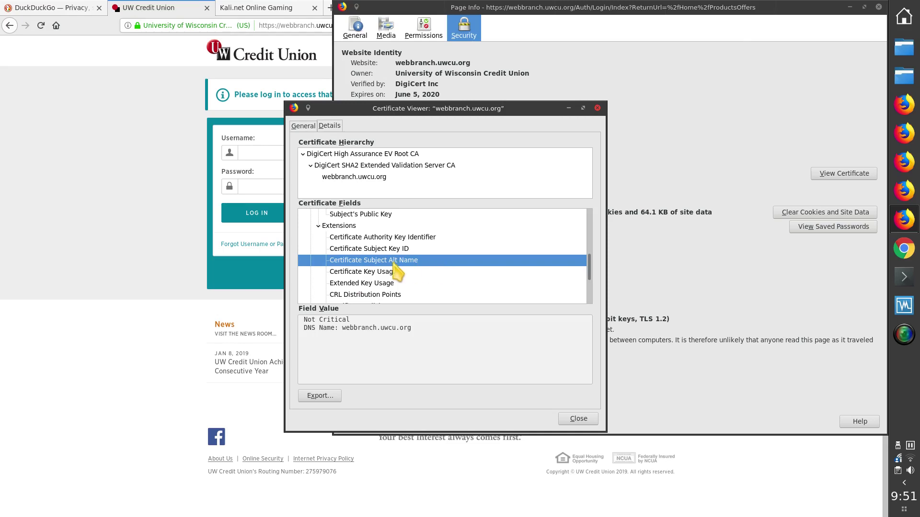
{"action": "left_click_drag", "start_coordinate": [343, 329], "coordinate": [373, 328]}
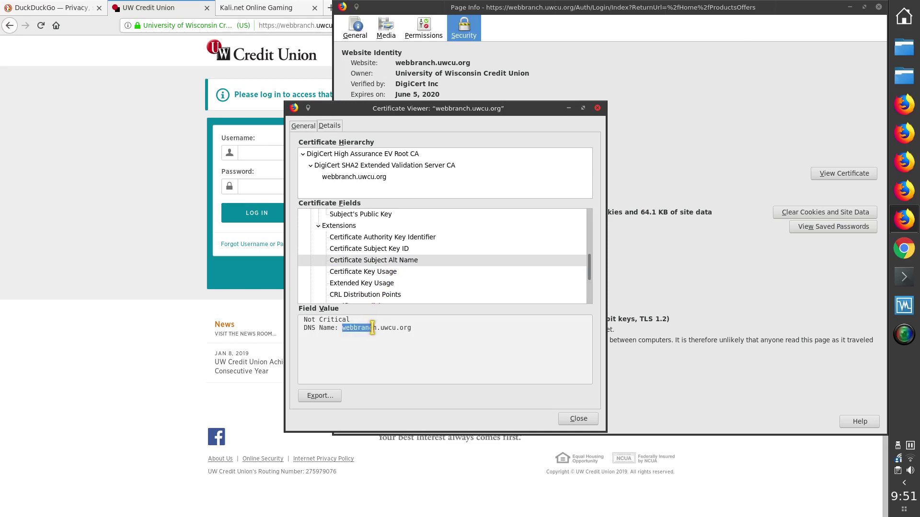
{"action": "left_click", "coordinate": [340, 339]}
- View the Subject's Public Key value, and close the certificate viewer and the page information window
{"action": "left_click", "coordinate": [369, 216]}
{"action": "scroll", "coordinate": [406, 271], "scroll_direction": "up", "scroll_amount": 4}
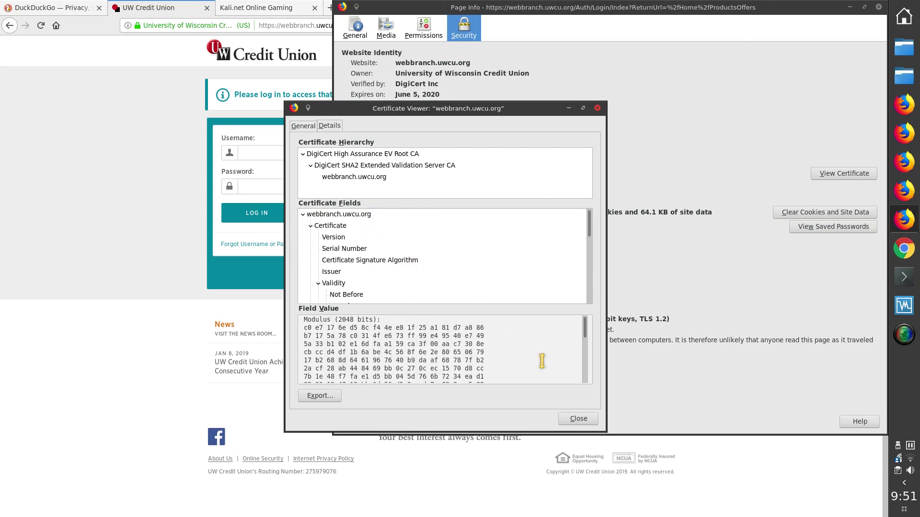
{"action": "left_click", "coordinate": [577, 418]}
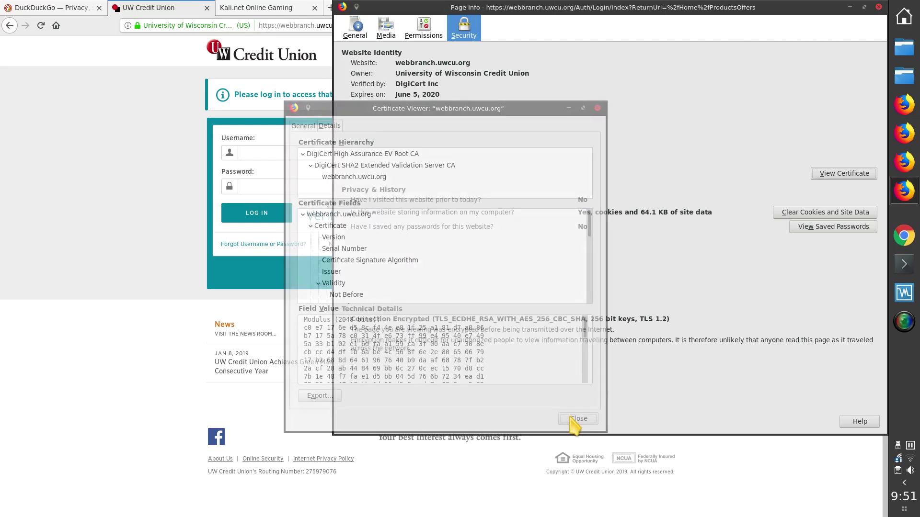
{"action": "left_click", "coordinate": [879, 7]}
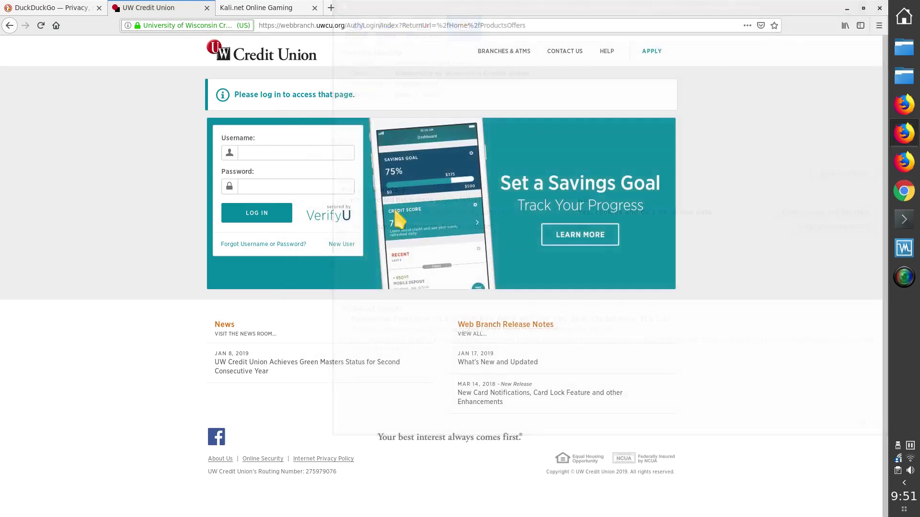
- Point out the username and password fields of the credit union login form without filling them in
{"action": "left_click", "coordinate": [252, 153]}
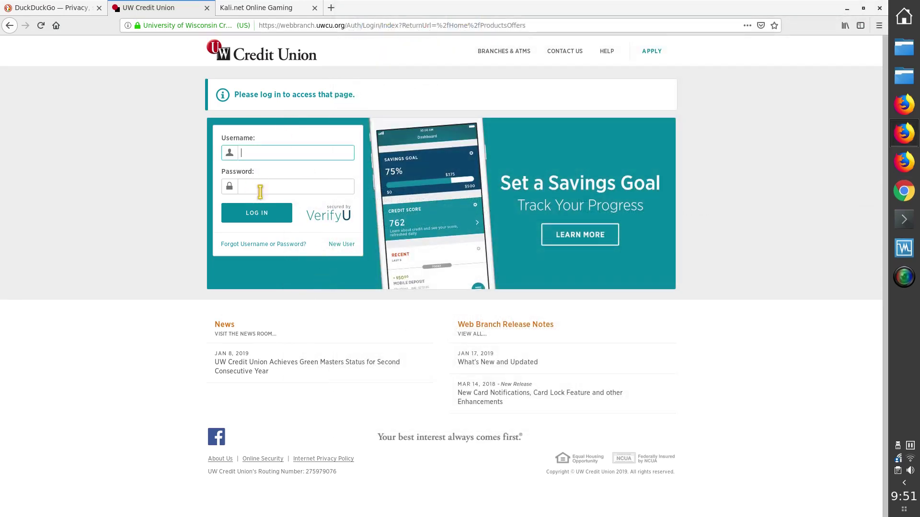
{"action": "left_click", "coordinate": [257, 186]}
{"action": "left_click", "coordinate": [251, 154]}
{"action": "left_click", "coordinate": [256, 185]}
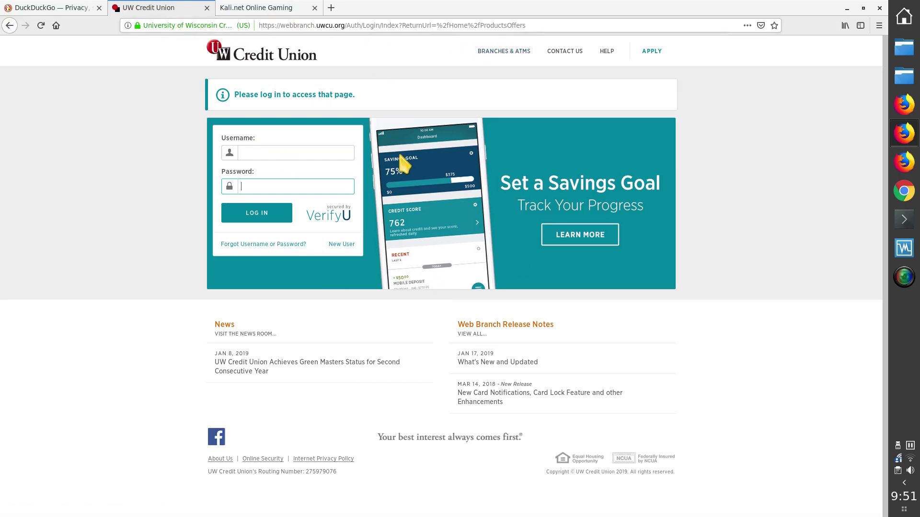
- Reopen the login page's certificate and show its hierarchy and field details
{"action": "left_click", "coordinate": [219, 25]}
{"action": "left_click", "coordinate": [321, 72]}
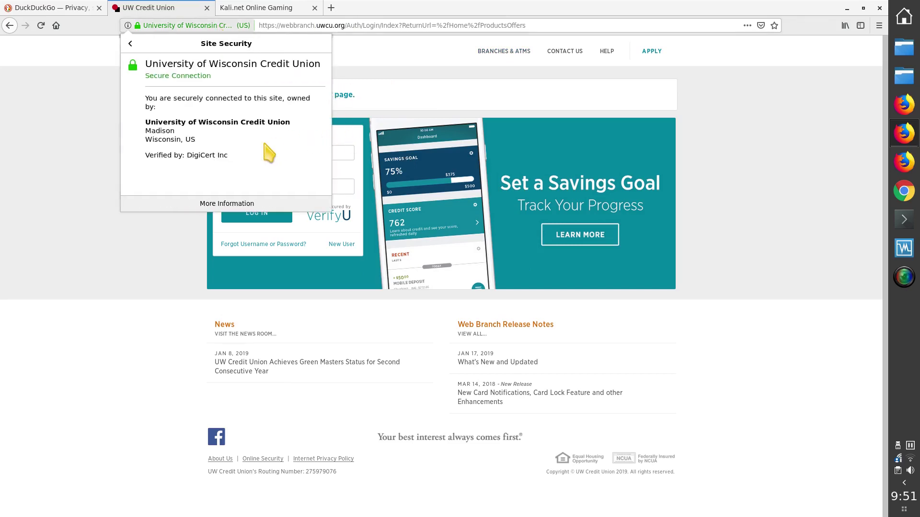
{"action": "left_click", "coordinate": [239, 197]}
{"action": "left_click", "coordinate": [843, 174]}
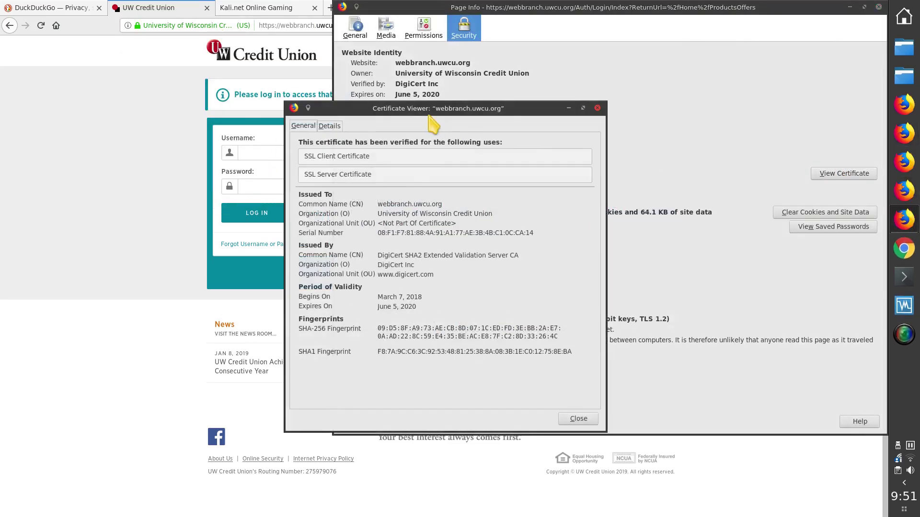
{"action": "left_click", "coordinate": [336, 126]}
- Compare the webbranch.uwcu.org, DigiCert SHA2 Extended Validation Server CA and DigiCert High Assurance EV Root CA entries in the certificate hierarchy
{"action": "left_click", "coordinate": [378, 176]}
{"action": "left_click", "coordinate": [374, 167]}
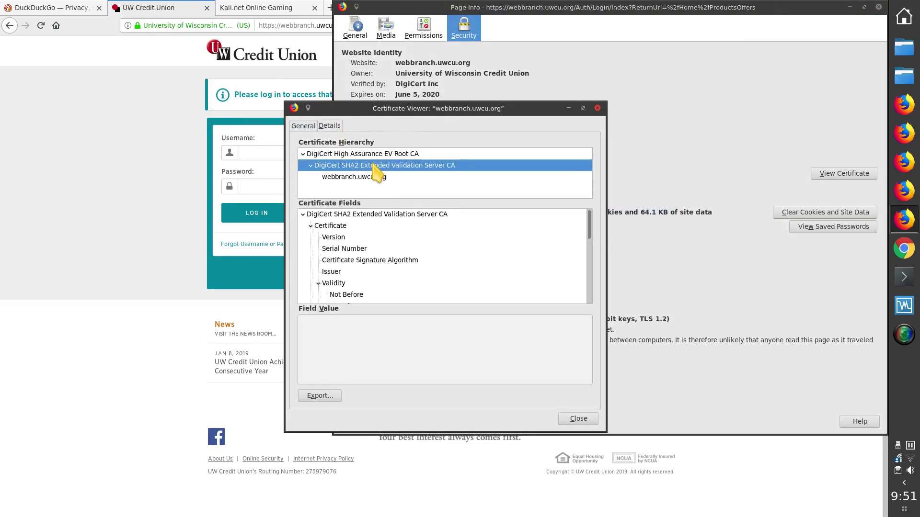
{"action": "left_click", "coordinate": [373, 155]}
{"action": "left_click", "coordinate": [372, 165]}
{"action": "left_click", "coordinate": [372, 155]}
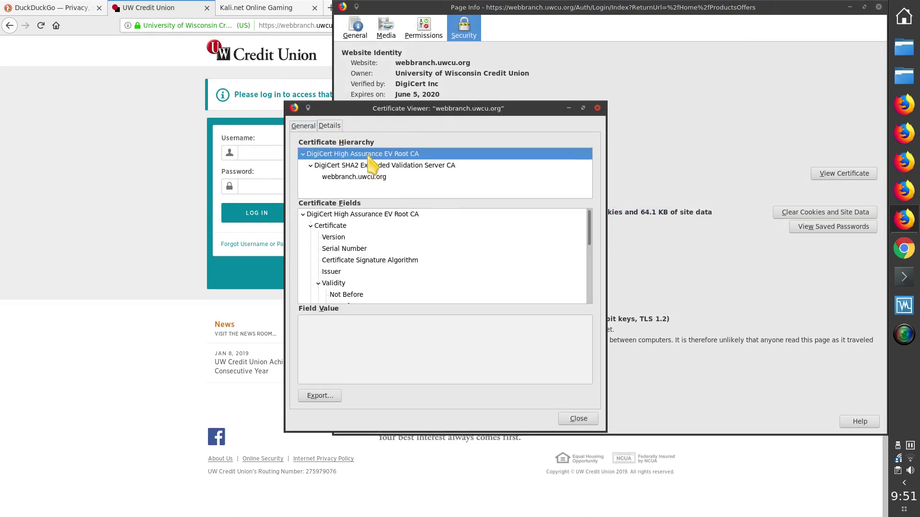
{"action": "left_click", "coordinate": [376, 167]}
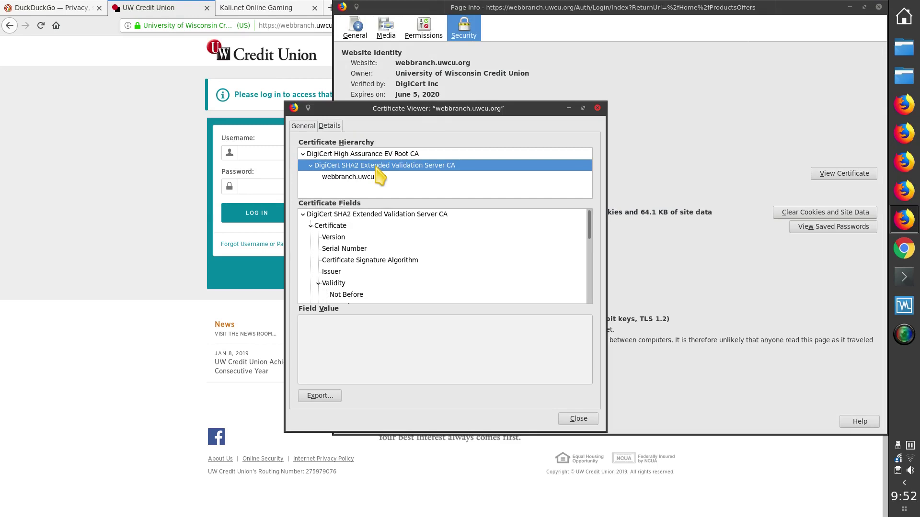
{"action": "left_click", "coordinate": [382, 155]}
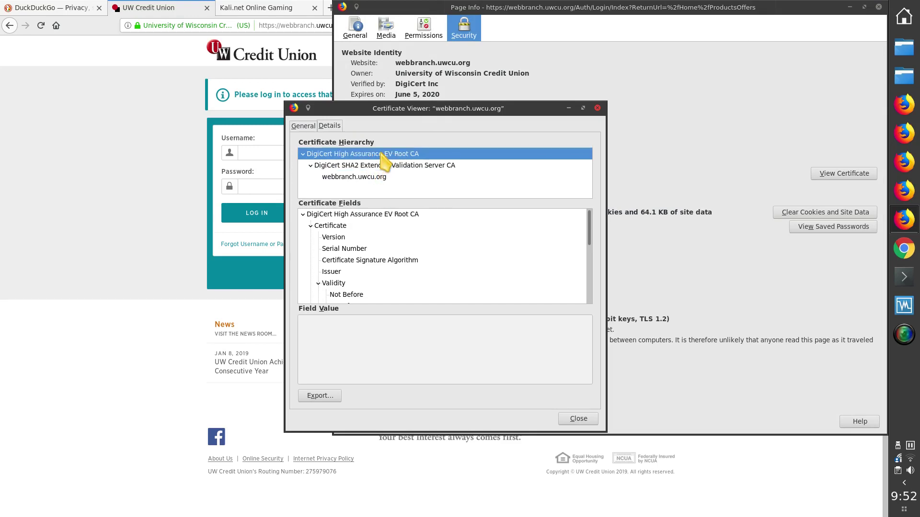
{"action": "left_click", "coordinate": [385, 167]}
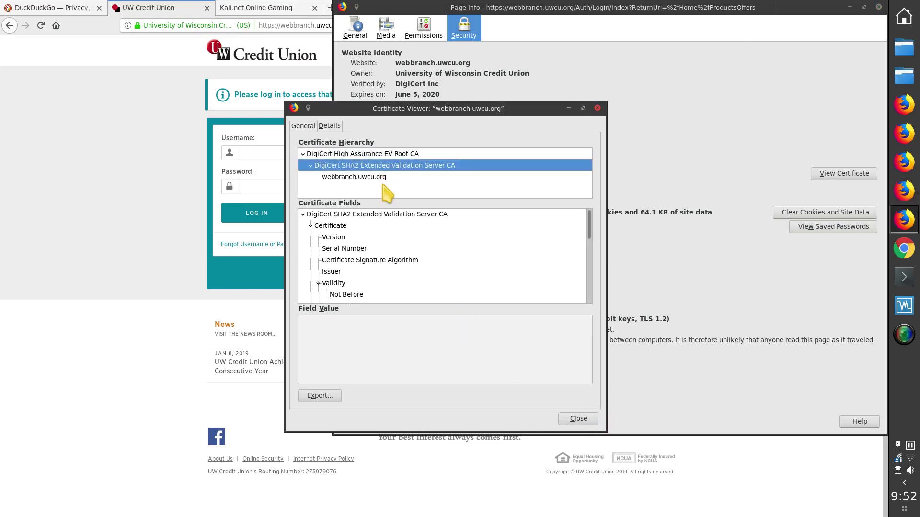
- Trace the chain of trust from webbranch.uwcu.org up to the DigiCert root CA and close the certificate viewer
{"action": "left_click", "coordinate": [368, 178]}
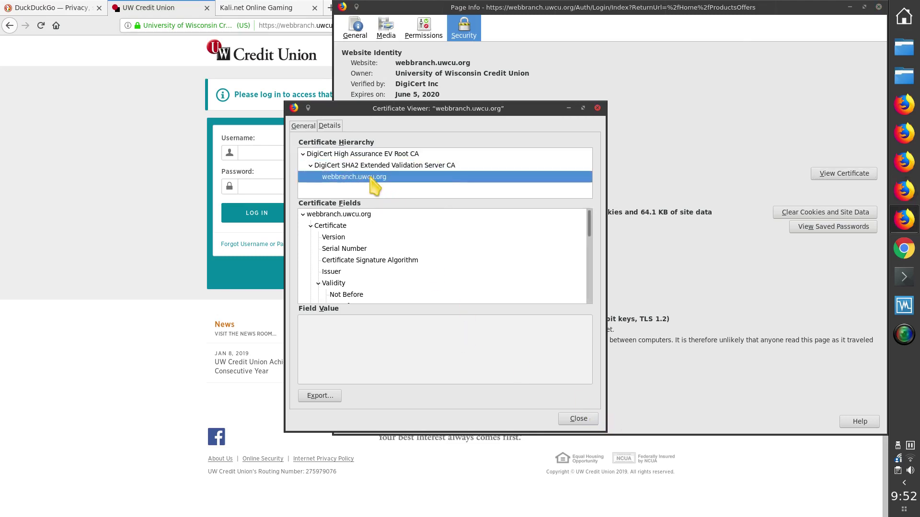
{"action": "left_click", "coordinate": [361, 166]}
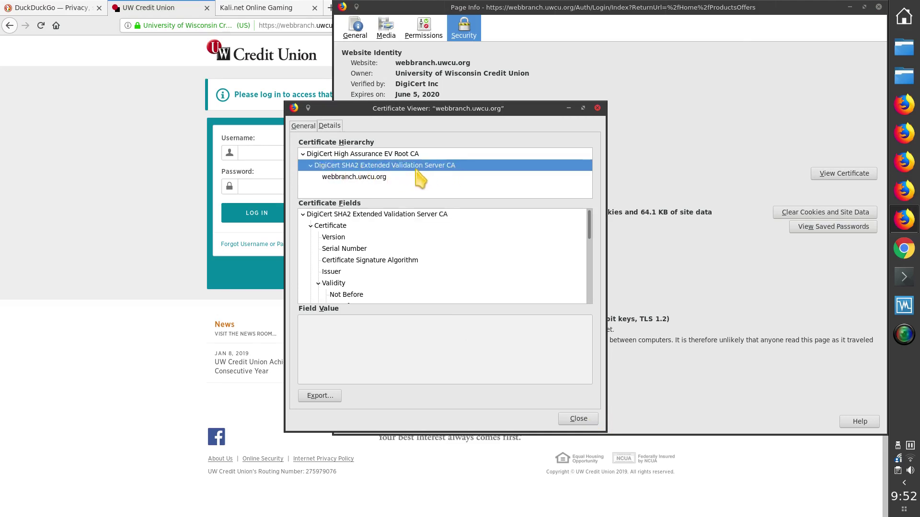
{"action": "left_click", "coordinate": [386, 178]}
{"action": "left_click", "coordinate": [385, 167]}
{"action": "left_click", "coordinate": [388, 154]}
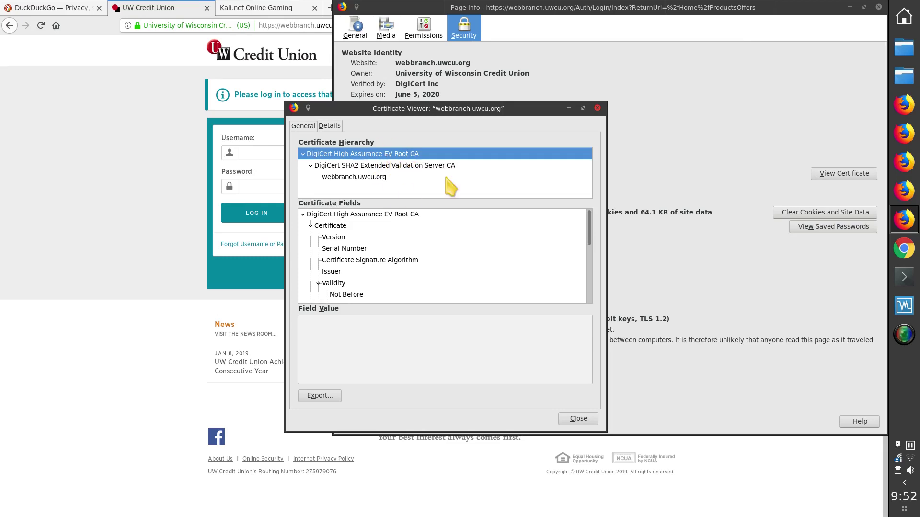
{"action": "left_click", "coordinate": [579, 420]}
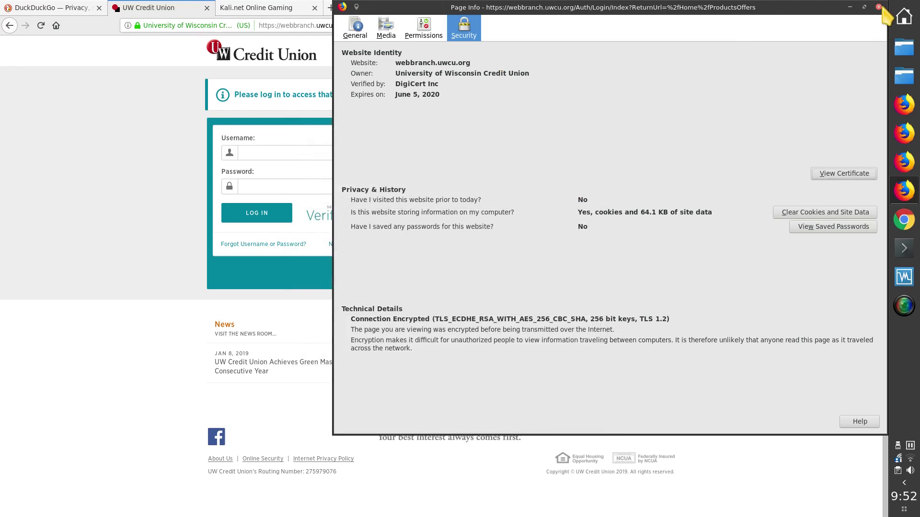
- Close the Page Info window and open the browser's Privacy & Security preferences
{"action": "left_click", "coordinate": [879, 7]}
{"action": "left_click", "coordinate": [879, 25]}
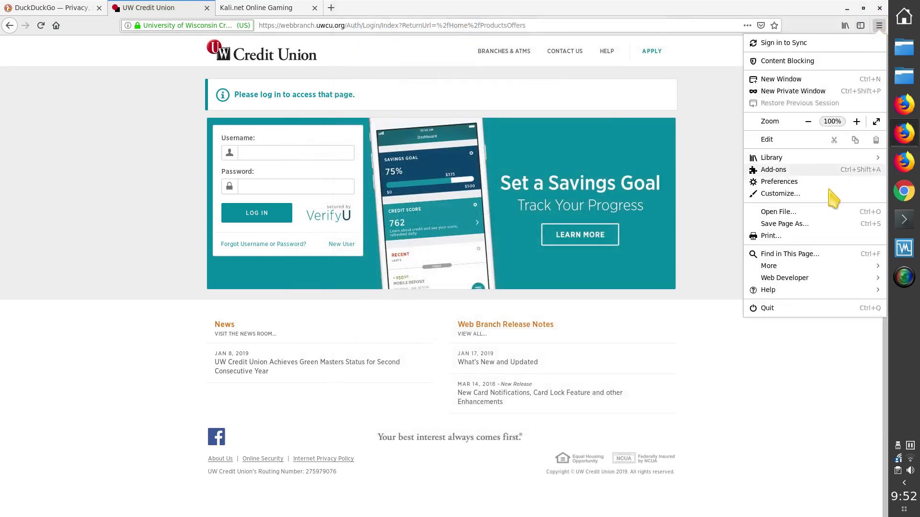
{"action": "left_click", "coordinate": [779, 182]}
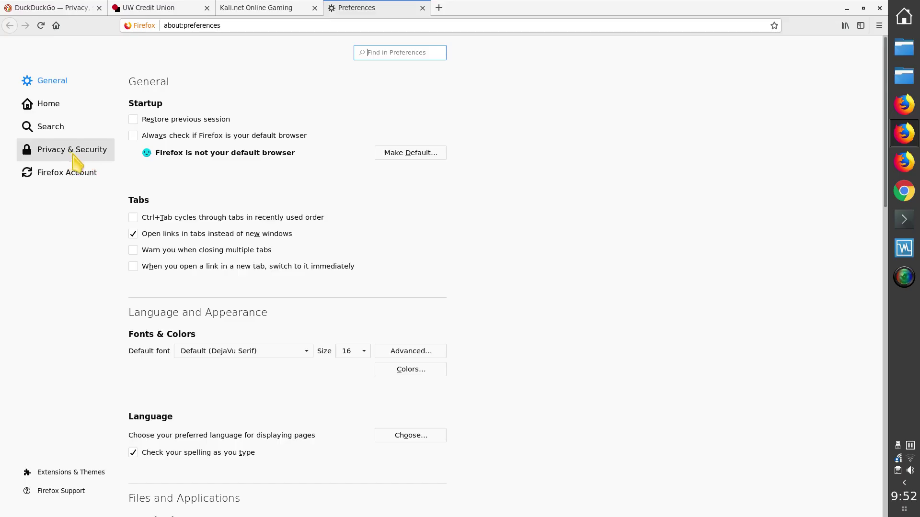
{"action": "left_click", "coordinate": [44, 158]}
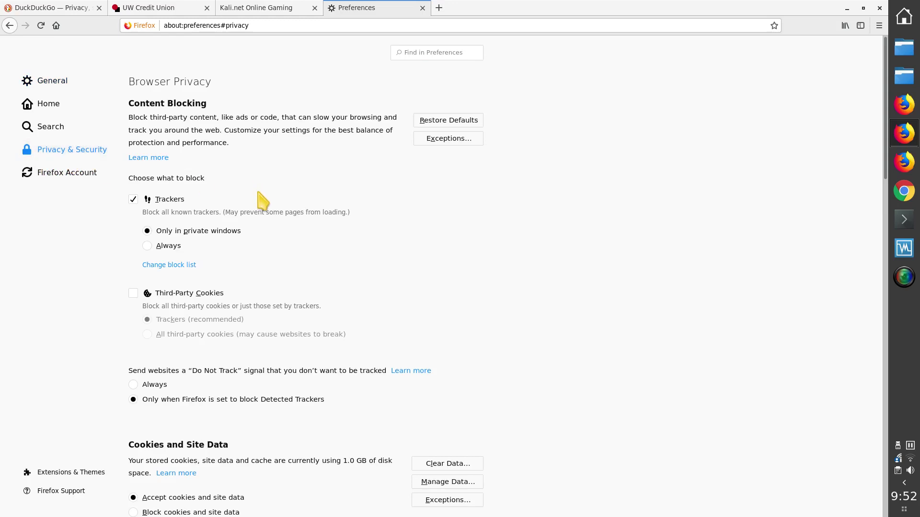
- Open the Certificate Manager from the Certificates settings to show the certificate authorities on file
{"action": "scroll", "coordinate": [283, 208], "scroll_direction": "down", "scroll_amount": 8}
{"action": "scroll", "coordinate": [289, 218], "scroll_direction": "down", "scroll_amount": 15}
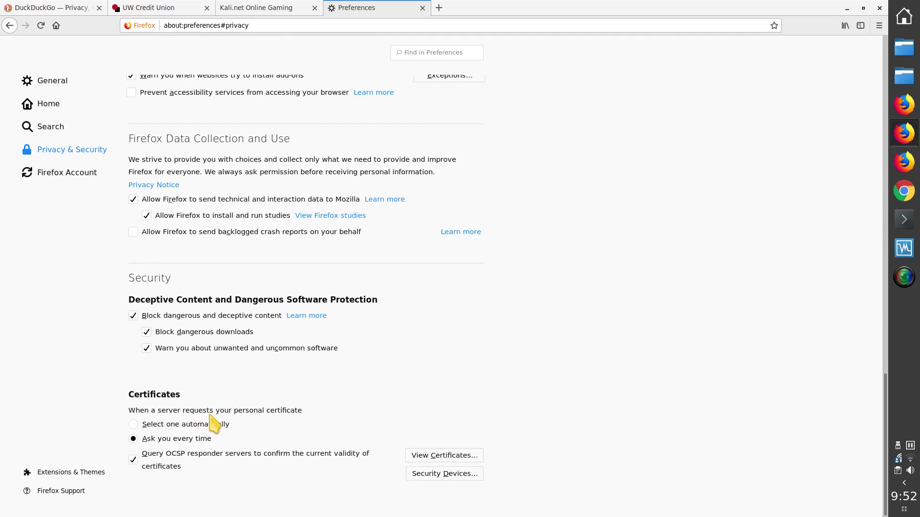
{"action": "left_click", "coordinate": [425, 455]}
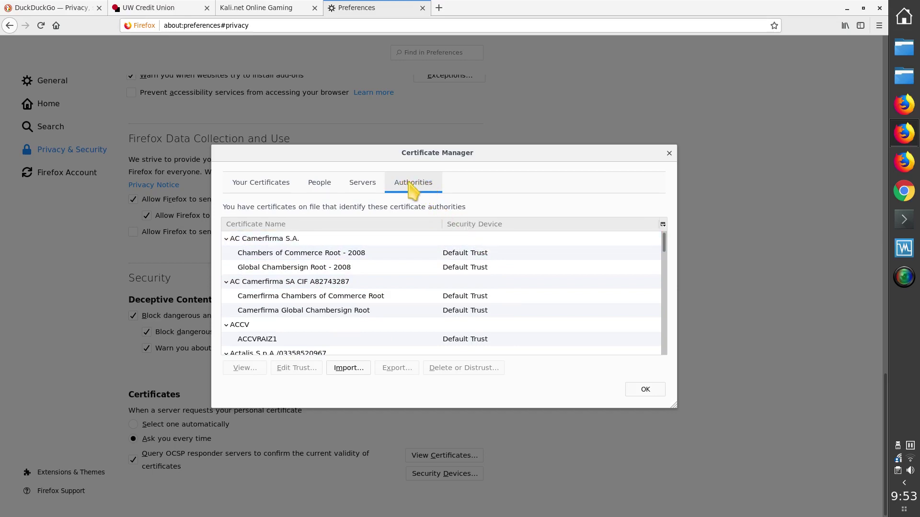
- Go through the first authorities on file, from AC Camerfirma S.A. through ACCV and Actalis to the AddTrust AB root certificates
{"action": "left_click", "coordinate": [376, 242]}
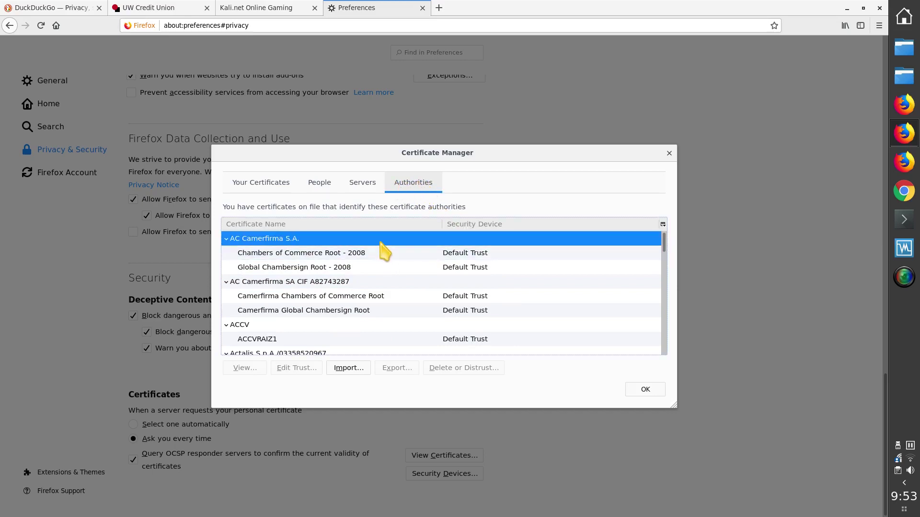
{"action": "left_click", "coordinate": [380, 255]}
{"action": "left_click", "coordinate": [384, 267]}
{"action": "left_click", "coordinate": [390, 296]}
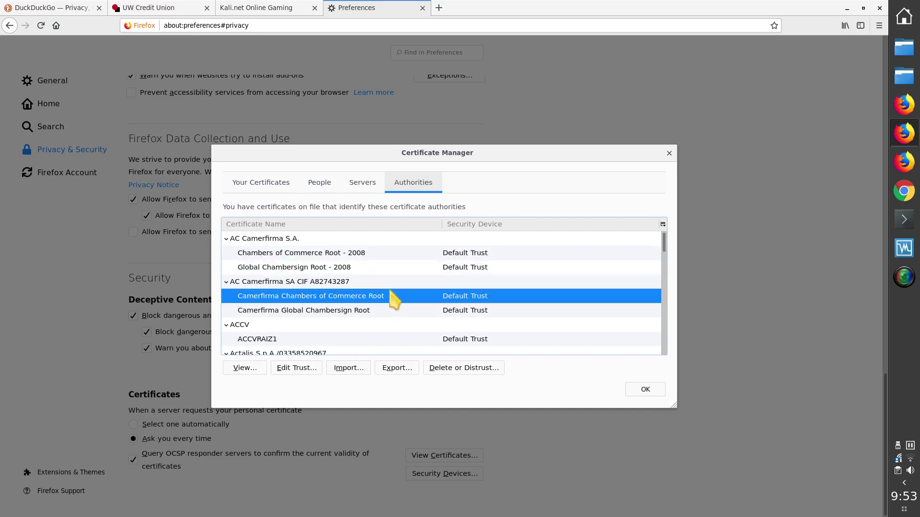
{"action": "left_click", "coordinate": [391, 311]}
{"action": "left_click", "coordinate": [392, 325]}
{"action": "left_click", "coordinate": [393, 339]}
{"action": "scroll", "coordinate": [395, 336], "scroll_direction": "down", "scroll_amount": 2}
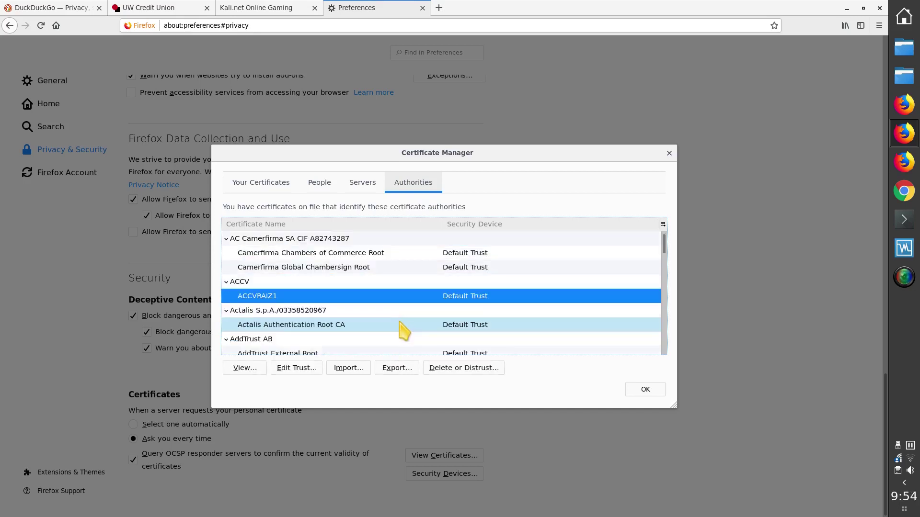
{"action": "key", "text": "Down"}
{"action": "key", "text": "Down"}
{"action": "left_click", "coordinate": [391, 310]}
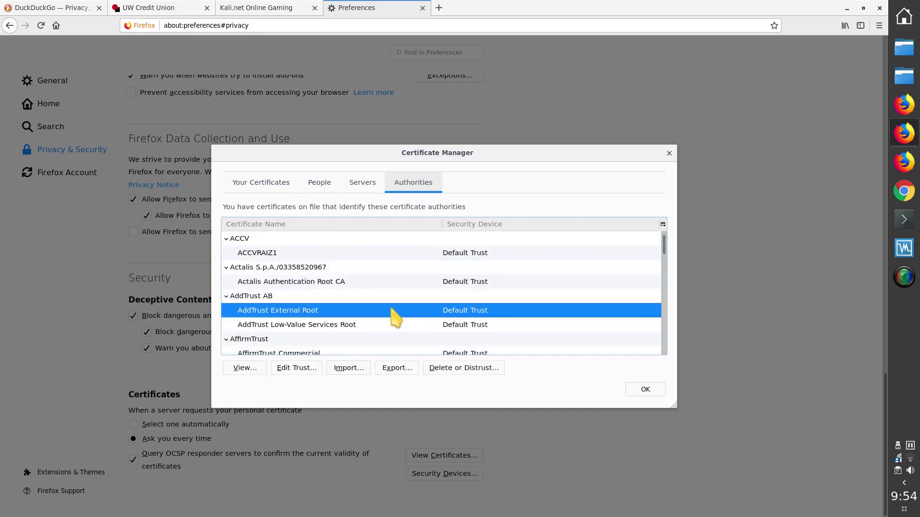
{"action": "left_click", "coordinate": [391, 324]}
- Find the DigiCert Inc group among the certificate authorities and select it
{"action": "scroll", "coordinate": [407, 322], "scroll_direction": "down", "scroll_amount": 4}
{"action": "scroll", "coordinate": [413, 328], "scroll_direction": "down", "scroll_amount": 2}
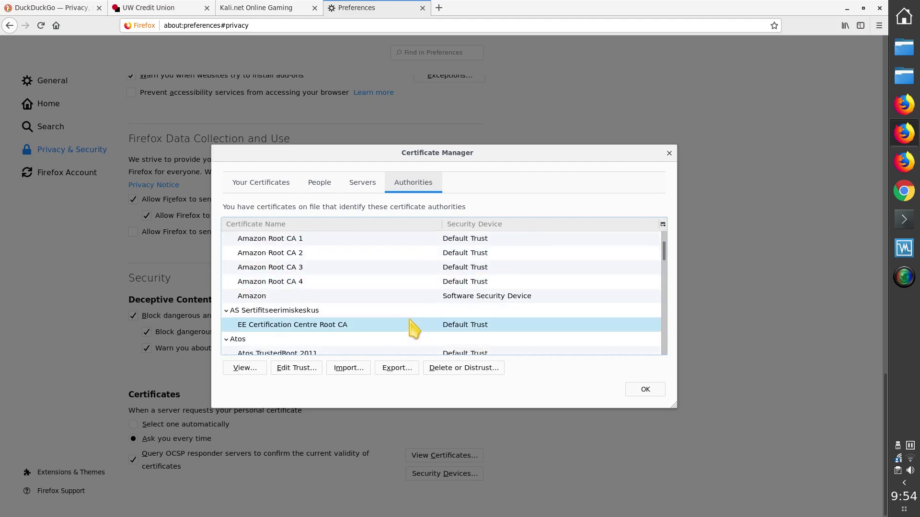
{"action": "scroll", "coordinate": [415, 328], "scroll_direction": "down", "scroll_amount": 8}
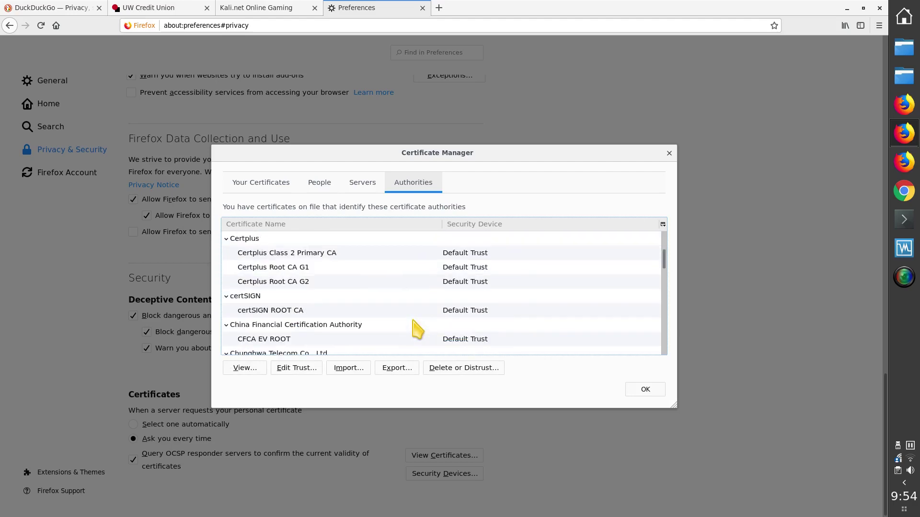
{"action": "left_click", "coordinate": [415, 328]}
{"action": "scroll", "coordinate": [415, 327], "scroll_direction": "down", "scroll_amount": 1}
{"action": "scroll", "coordinate": [413, 321], "scroll_direction": "down", "scroll_amount": 3}
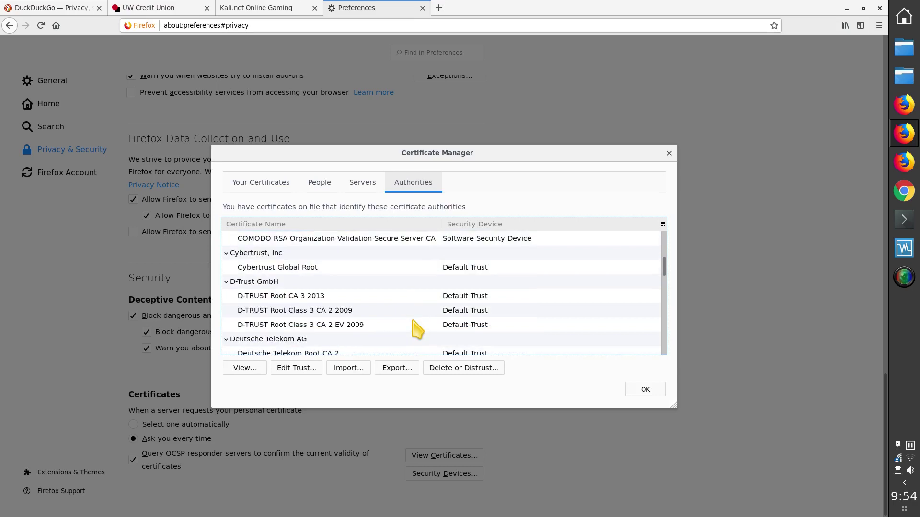
{"action": "left_click", "coordinate": [409, 315]}
{"action": "scroll", "coordinate": [408, 316], "scroll_direction": "down", "scroll_amount": 2}
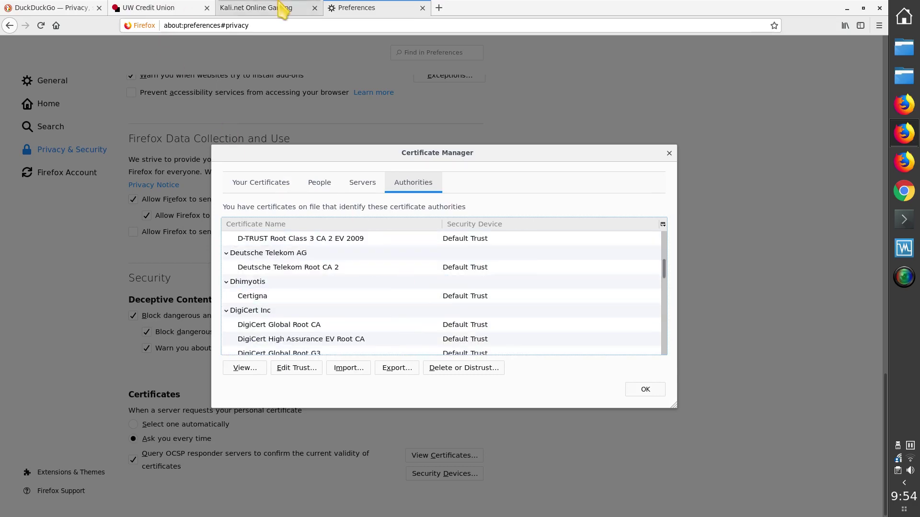
{"action": "scroll", "coordinate": [339, 321], "scroll_direction": "down", "scroll_amount": 1}
{"action": "left_click", "coordinate": [300, 268]}
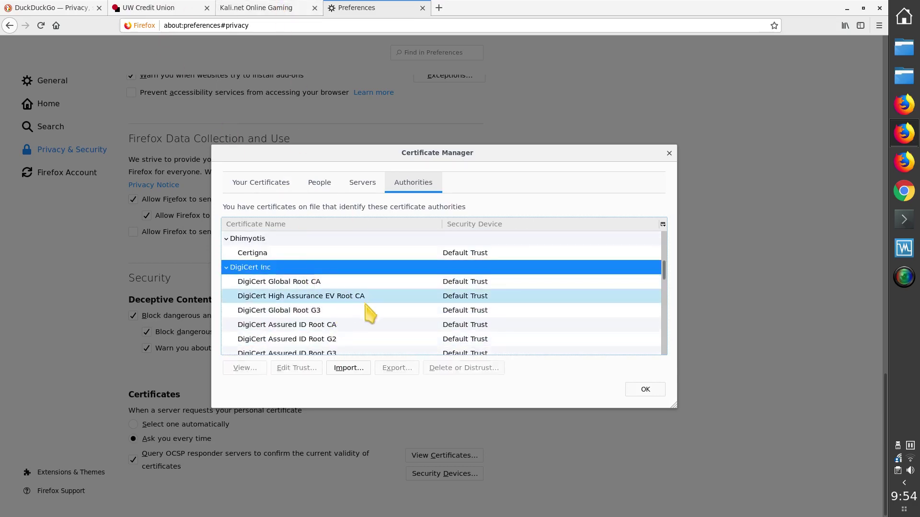
- Review the authorities around and after DigiCert Inc, including Digital Signature Trust Co., Entrust, GlobalSign, Hongkong Post and IdenTrust
{"action": "scroll", "coordinate": [385, 327], "scroll_direction": "up", "scroll_amount": 2}
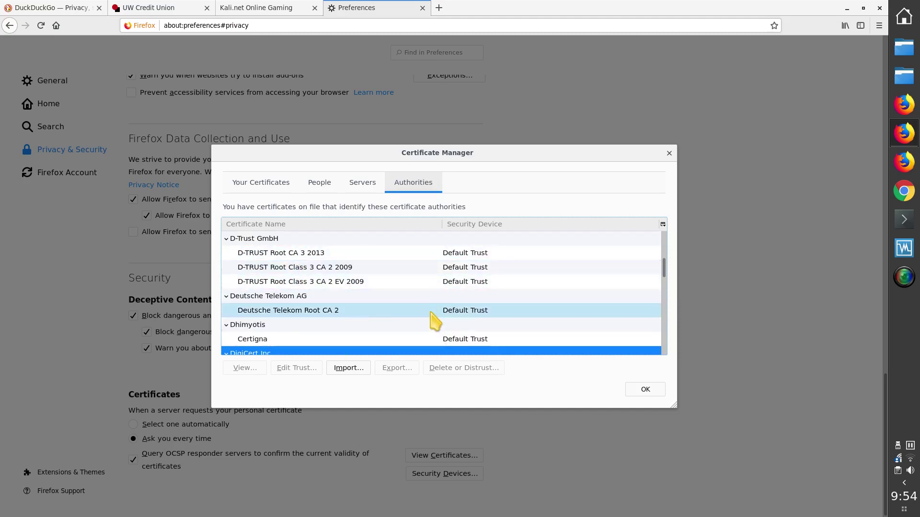
{"action": "scroll", "coordinate": [433, 320], "scroll_direction": "down", "scroll_amount": 7}
{"action": "scroll", "coordinate": [431, 312], "scroll_direction": "down", "scroll_amount": 3}
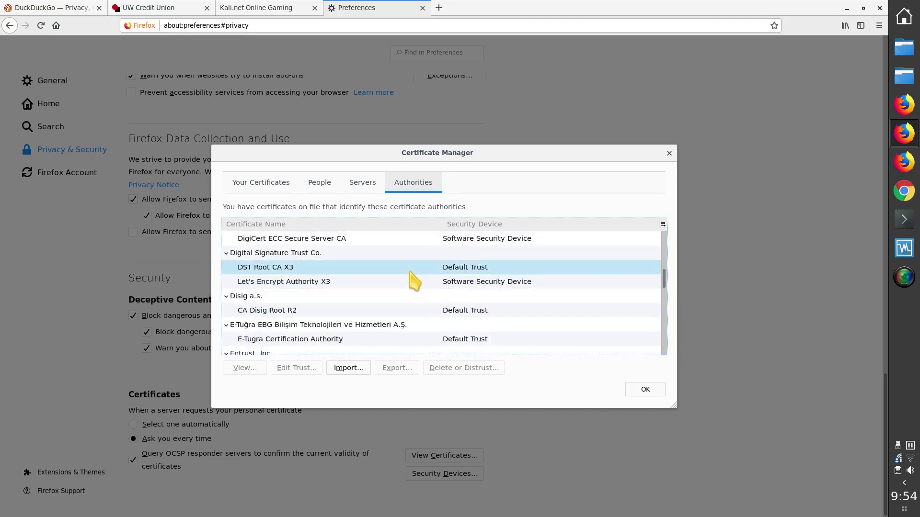
{"action": "scroll", "coordinate": [383, 306], "scroll_direction": "down", "scroll_amount": 2}
{"action": "scroll", "coordinate": [387, 310], "scroll_direction": "down", "scroll_amount": 5}
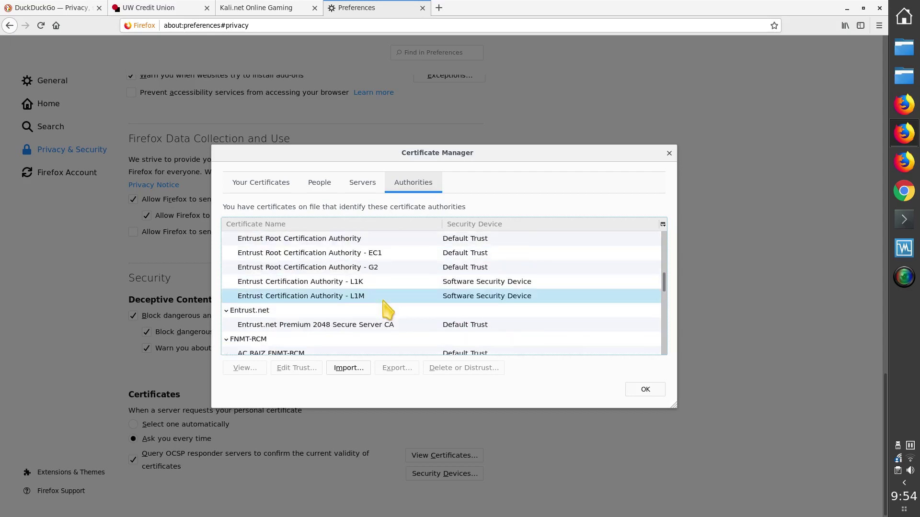
{"action": "scroll", "coordinate": [387, 310], "scroll_direction": "down", "scroll_amount": 2}
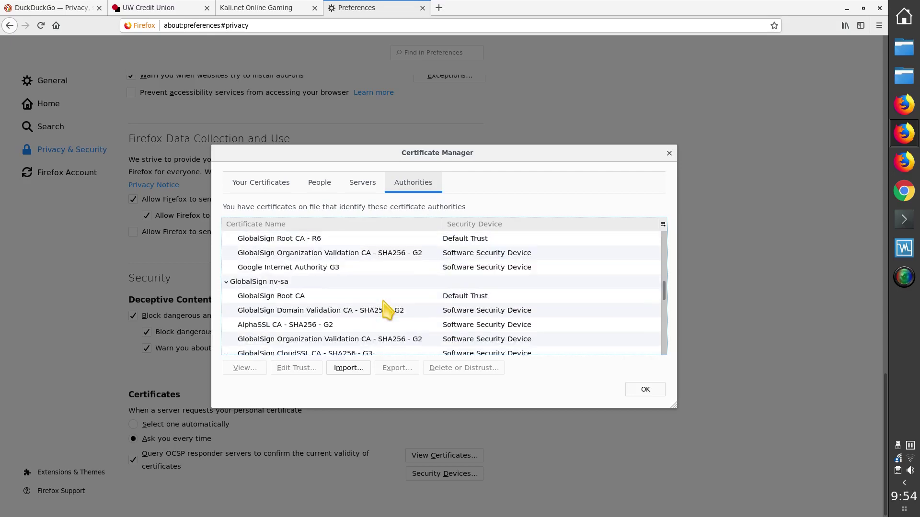
{"action": "scroll", "coordinate": [387, 311], "scroll_direction": "down", "scroll_amount": 2}
{"action": "scroll", "coordinate": [387, 311], "scroll_direction": "down", "scroll_amount": 3}
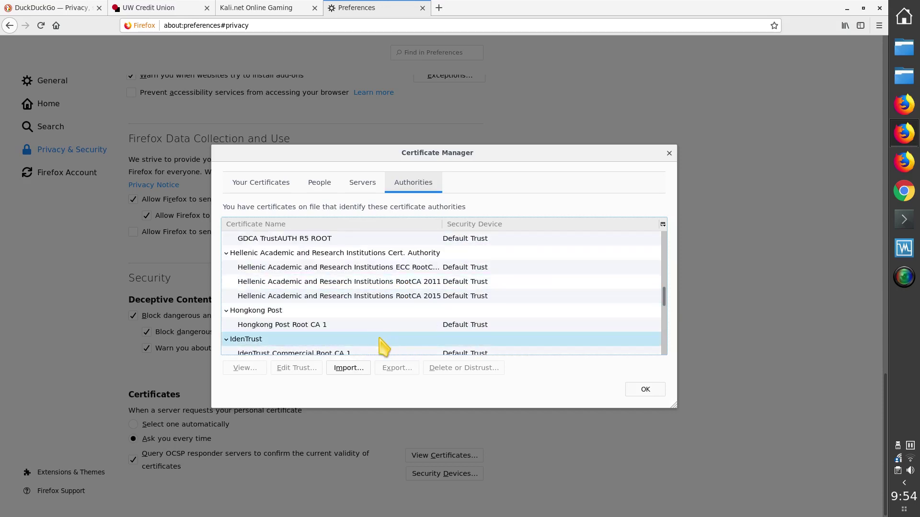
{"action": "scroll", "coordinate": [398, 312], "scroll_direction": "down", "scroll_amount": 3}
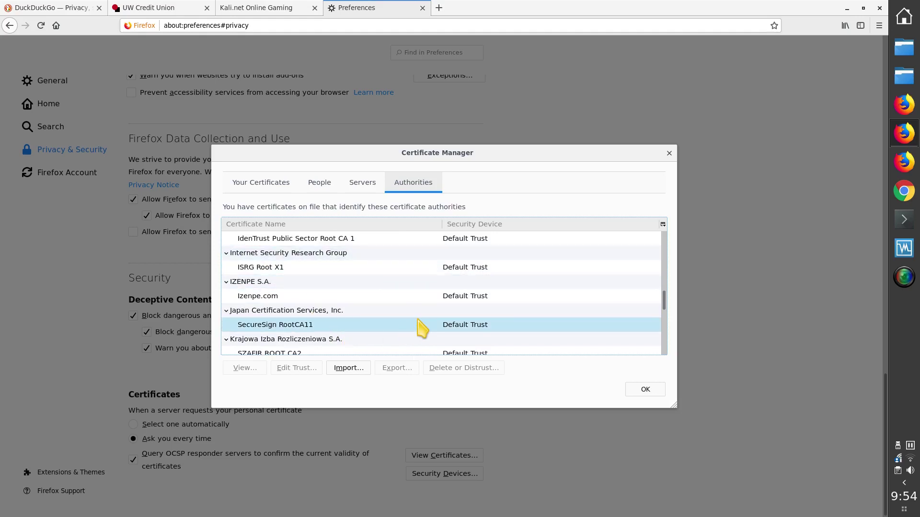
- Examine the remaining authorities, from QuoVadis, Starfield and The USERTRUST Network through VISA to XRamp Security Services Inc
{"action": "scroll", "coordinate": [421, 328], "scroll_direction": "down", "scroll_amount": 10}
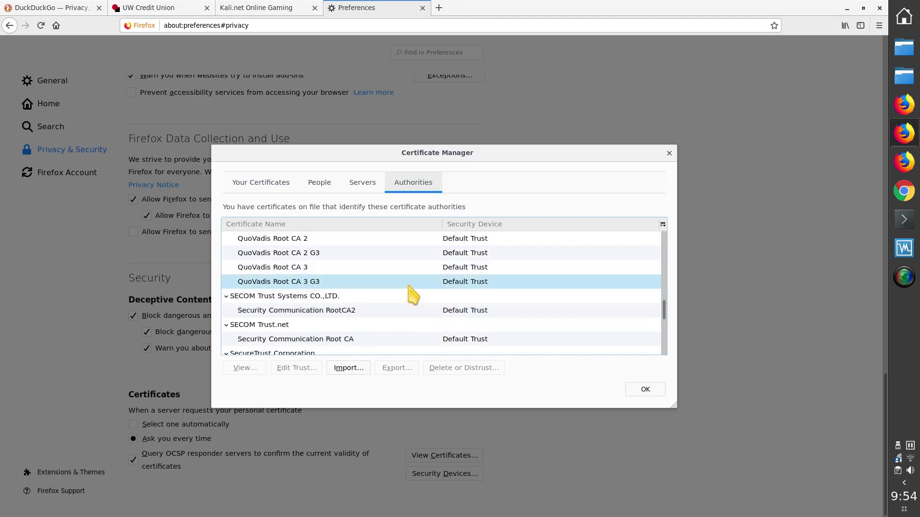
{"action": "scroll", "coordinate": [417, 326], "scroll_direction": "down", "scroll_amount": 6}
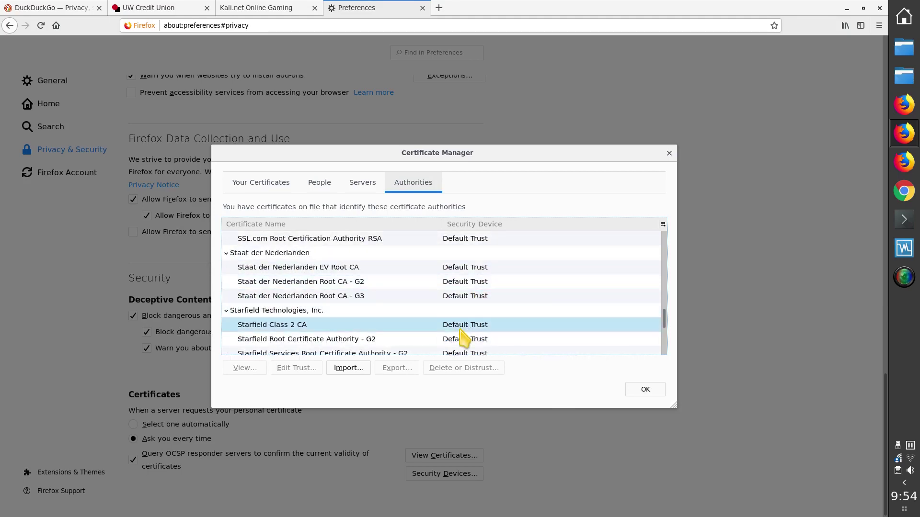
{"action": "scroll", "coordinate": [463, 335], "scroll_direction": "down", "scroll_amount": 5}
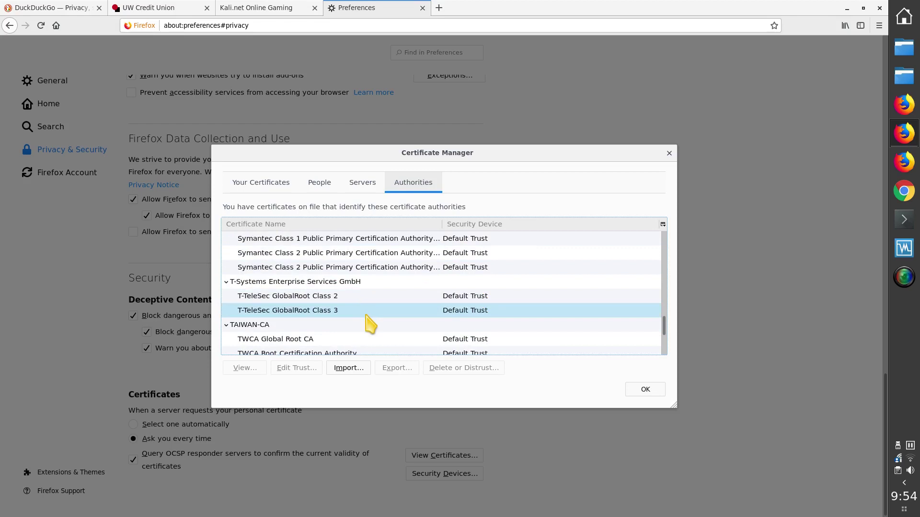
{"action": "scroll", "coordinate": [370, 325], "scroll_direction": "down", "scroll_amount": 5}
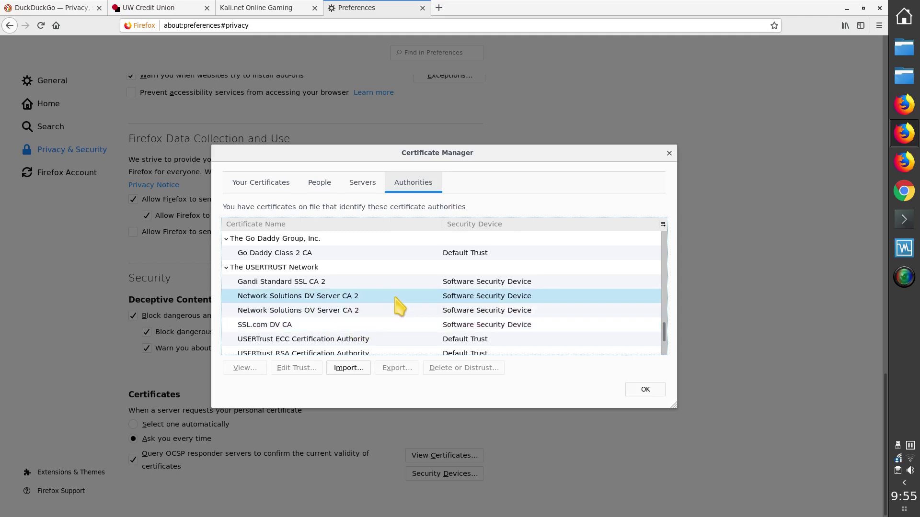
{"action": "scroll", "coordinate": [420, 312], "scroll_direction": "down", "scroll_amount": 2}
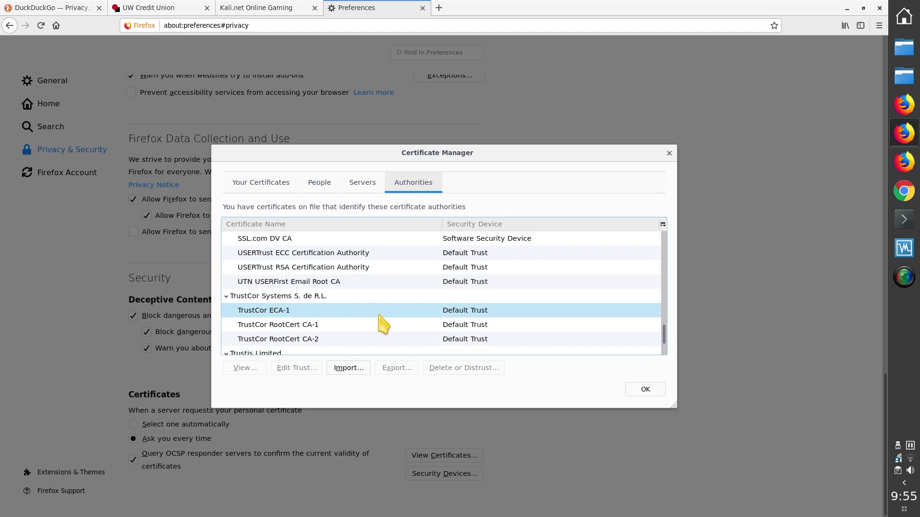
{"action": "scroll", "coordinate": [383, 321], "scroll_direction": "down", "scroll_amount": 3}
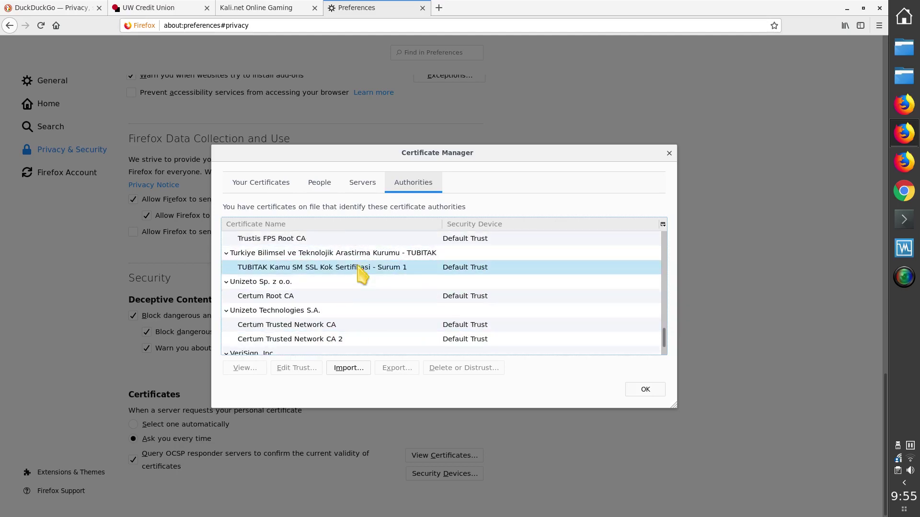
{"action": "scroll", "coordinate": [363, 275], "scroll_direction": "down", "scroll_amount": 7}
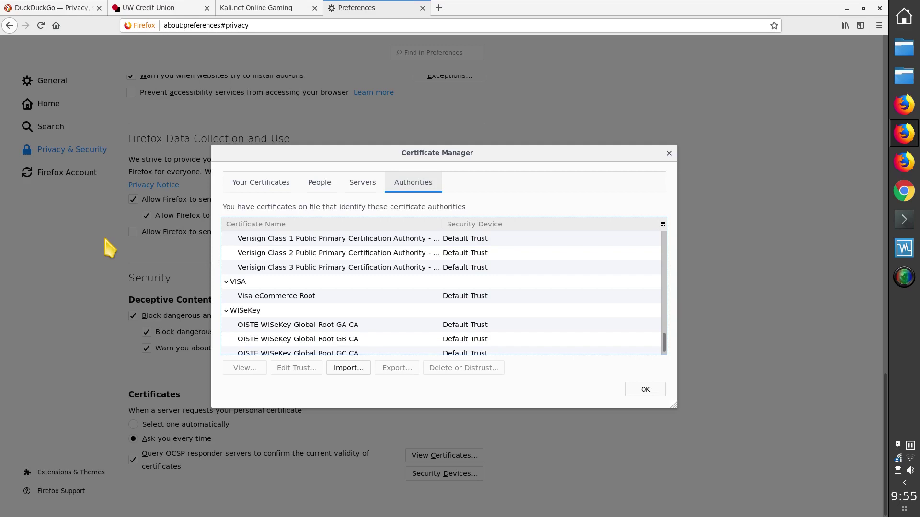
{"action": "scroll", "coordinate": [401, 308], "scroll_direction": "down", "scroll_amount": 1}
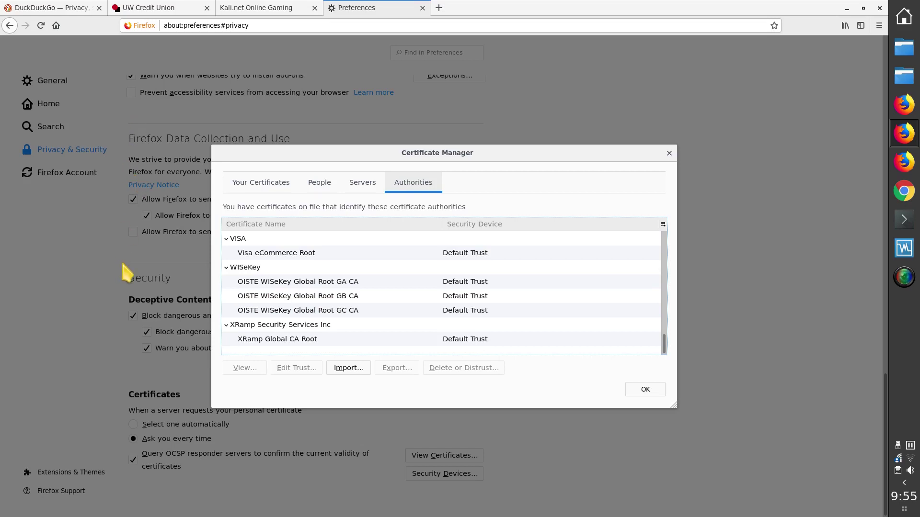
- Return to the start of the authorities list and close the Certificate Manager
{"action": "scroll", "coordinate": [373, 341], "scroll_direction": "up", "scroll_amount": 3}
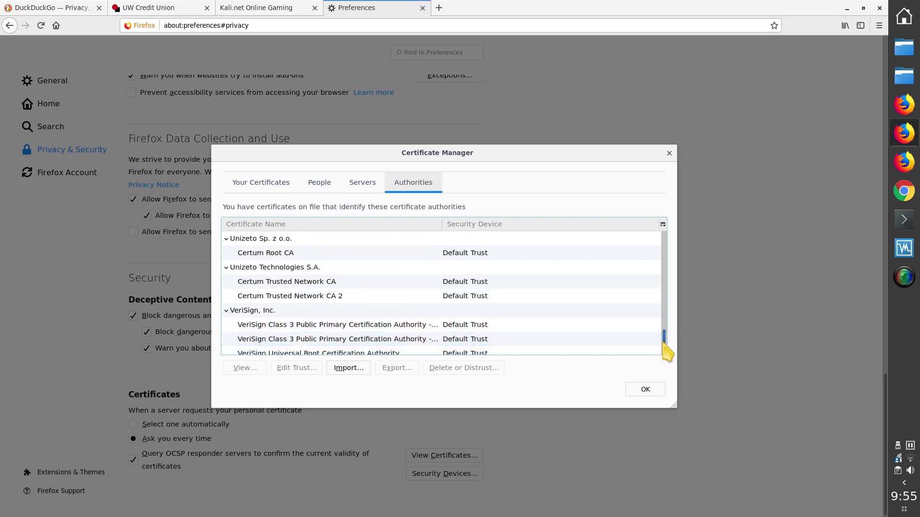
{"action": "left_click_drag", "start_coordinate": [664, 344], "coordinate": [669, 247]}
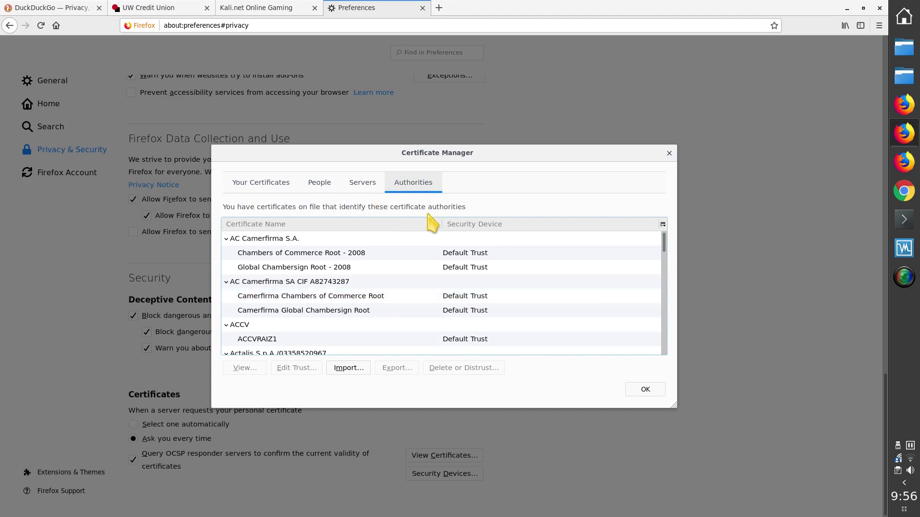
{"action": "left_click", "coordinate": [669, 153]}
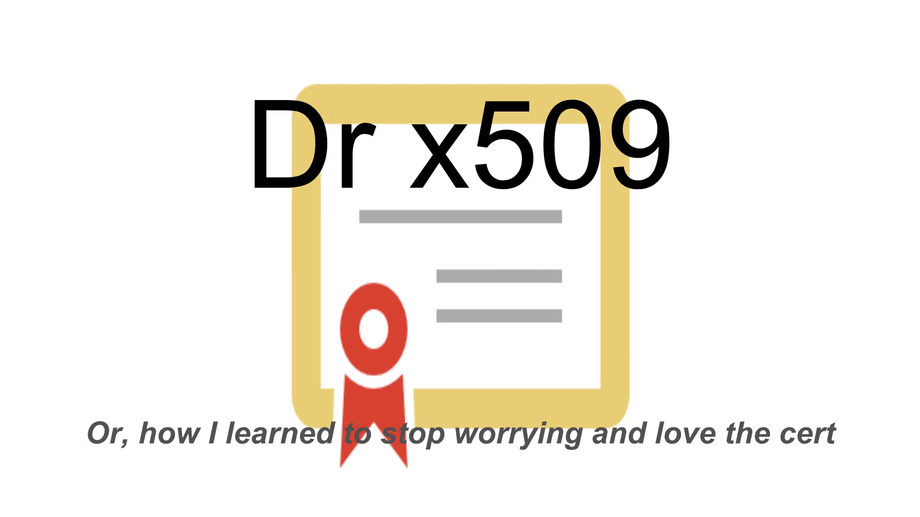
{"action": "key", "text": "Right"}
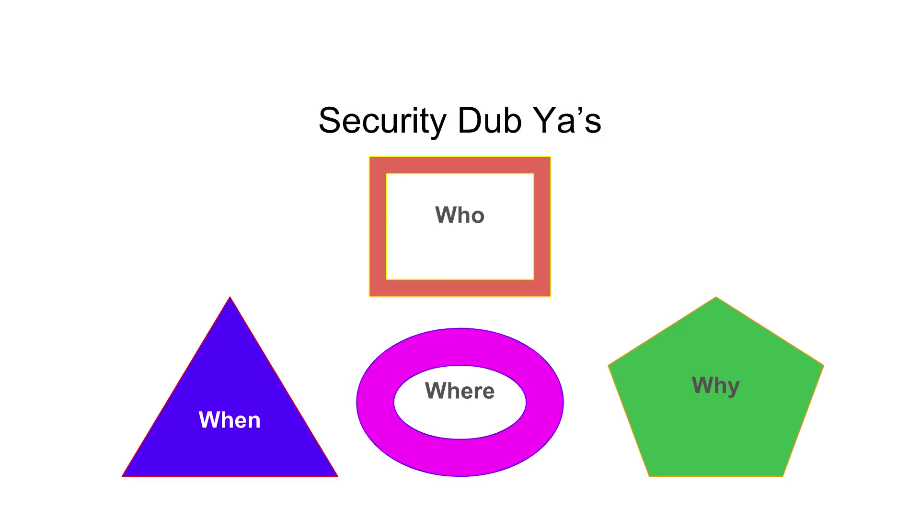